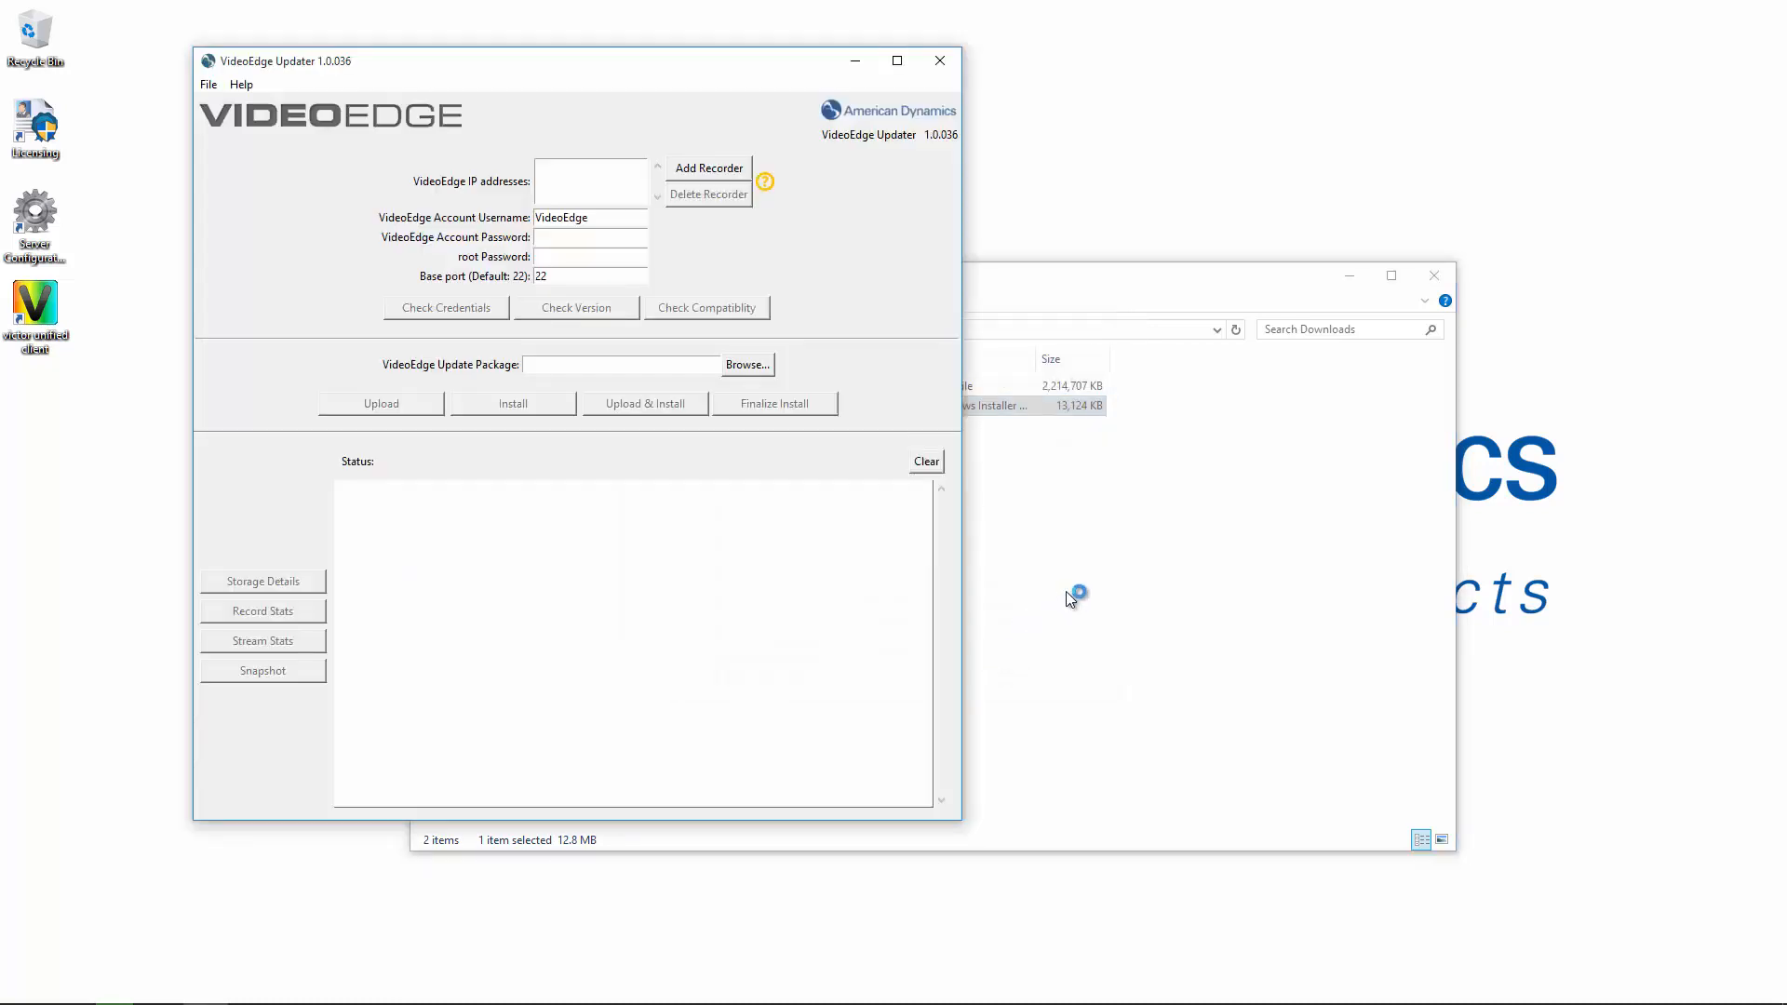
# Close the Downloads folder and add recorder 192.168.188.4 to the update list.
pyautogui.click(1424, 275)
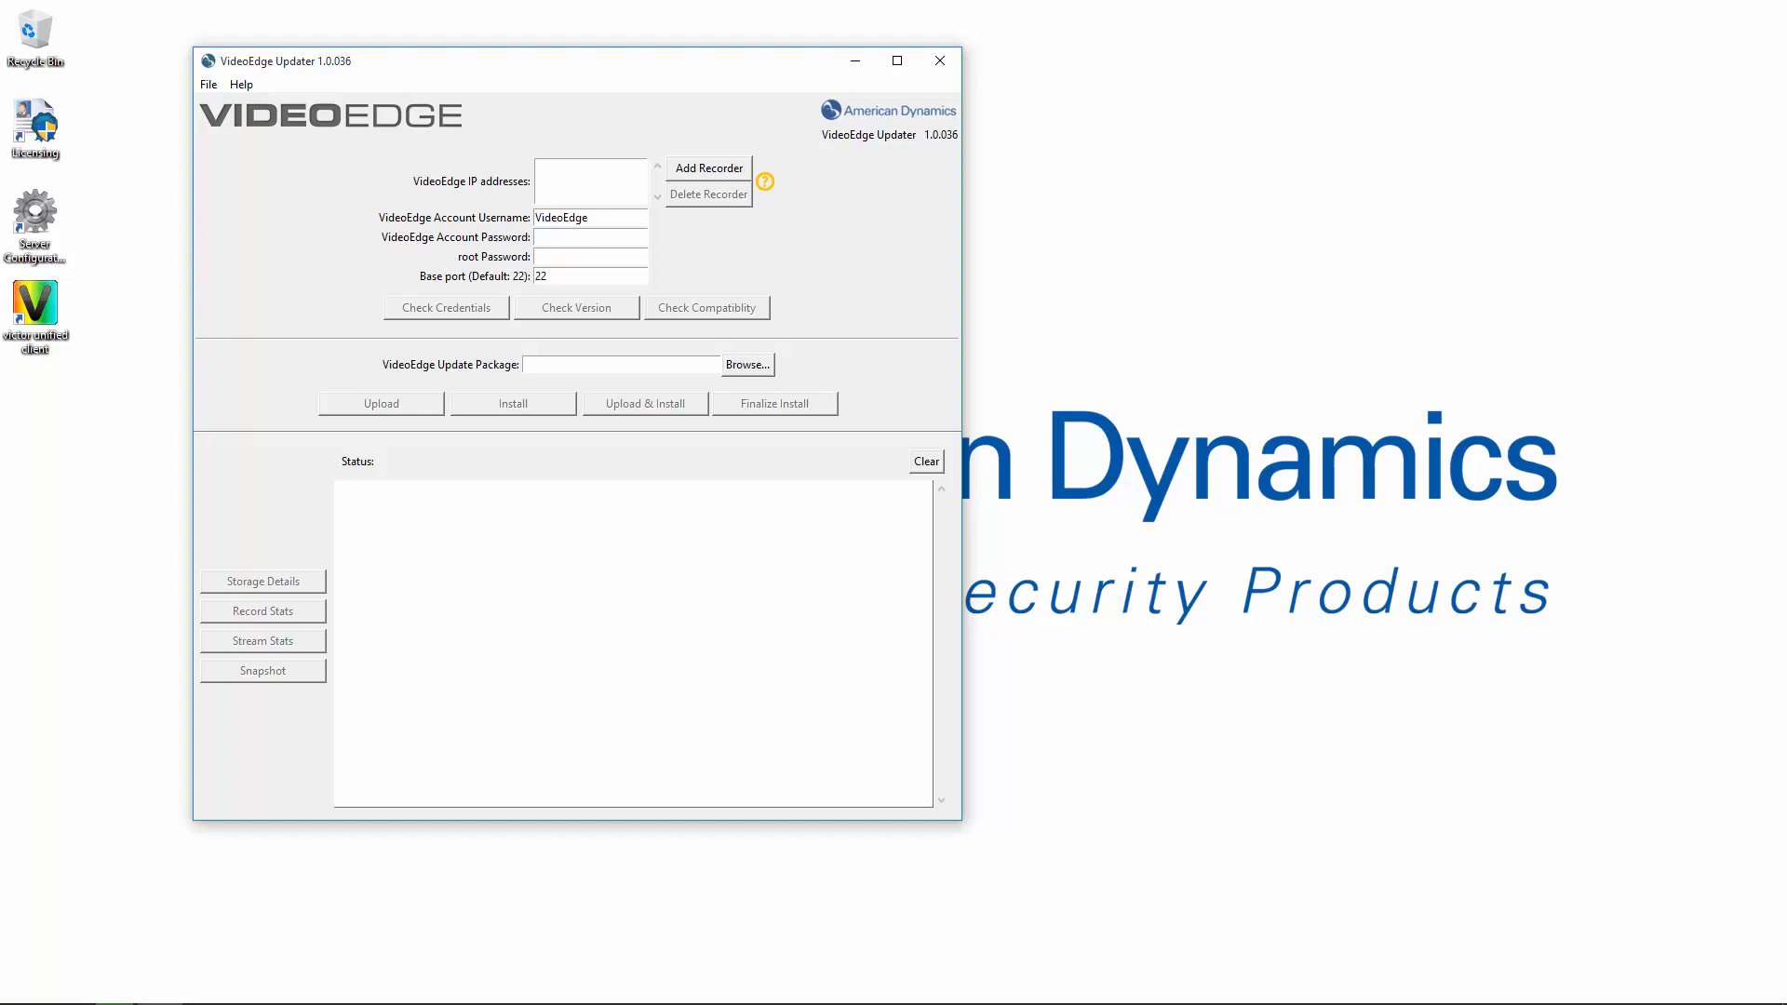
pyautogui.click(720, 168)
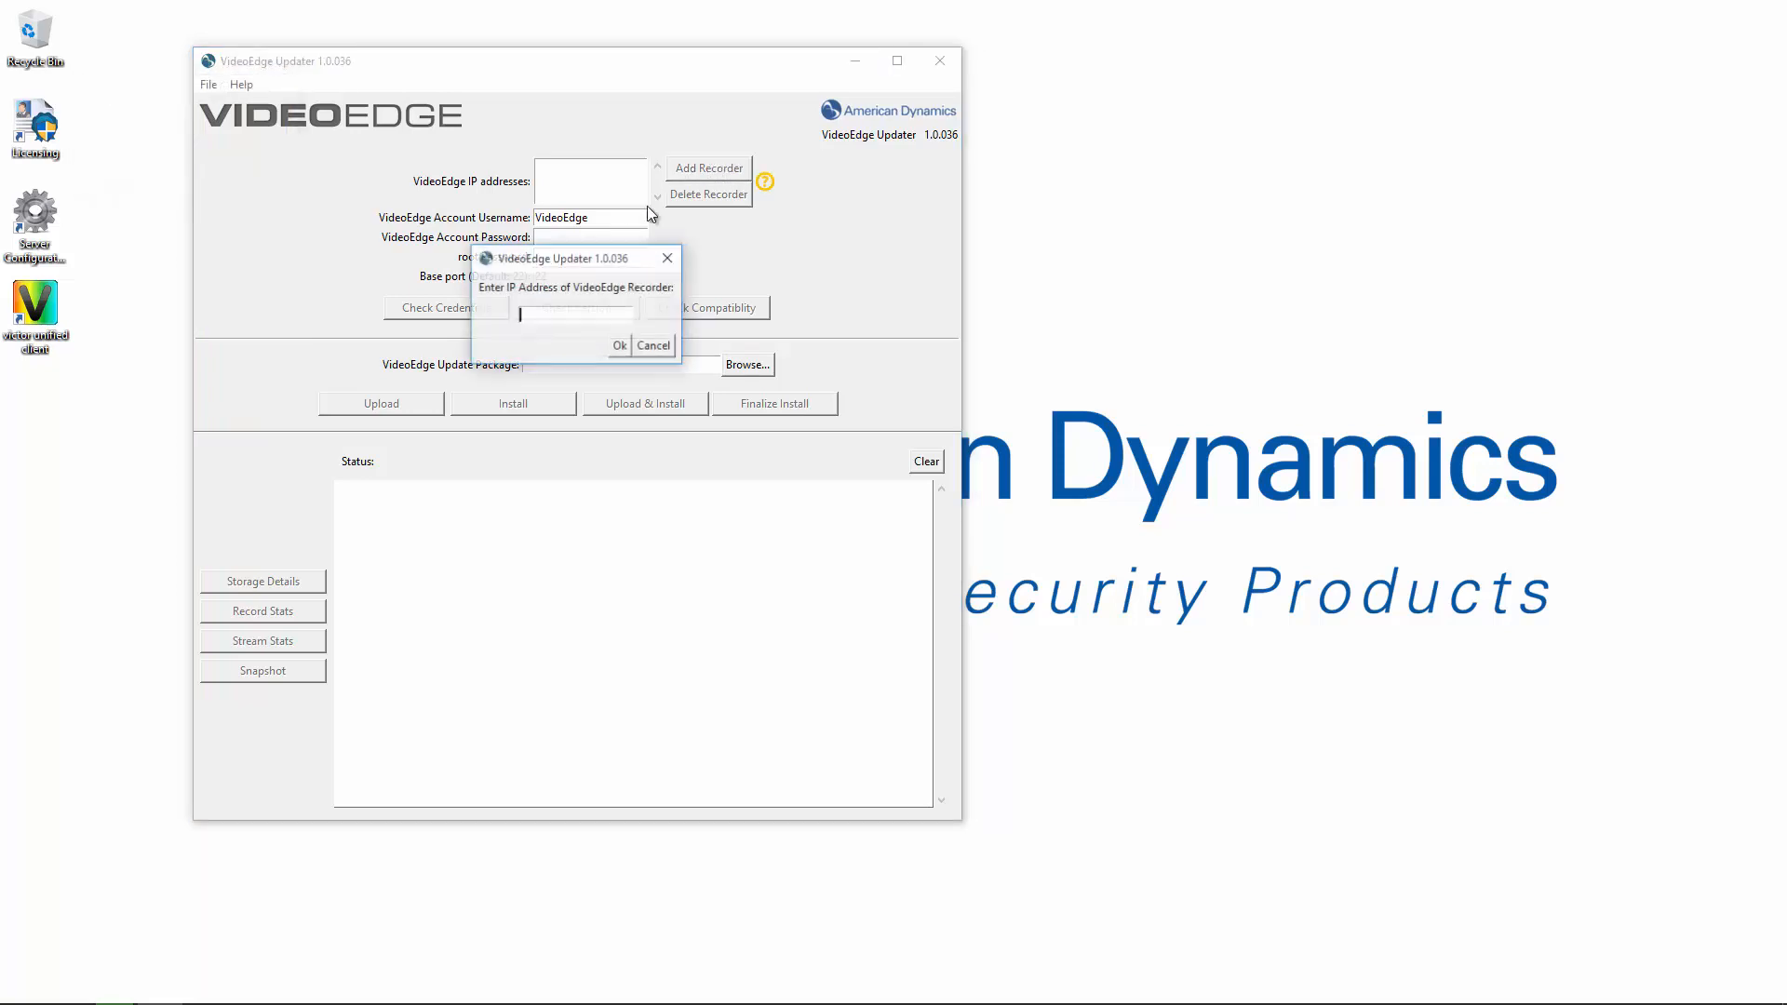
pyautogui.write('192.168.188.4')
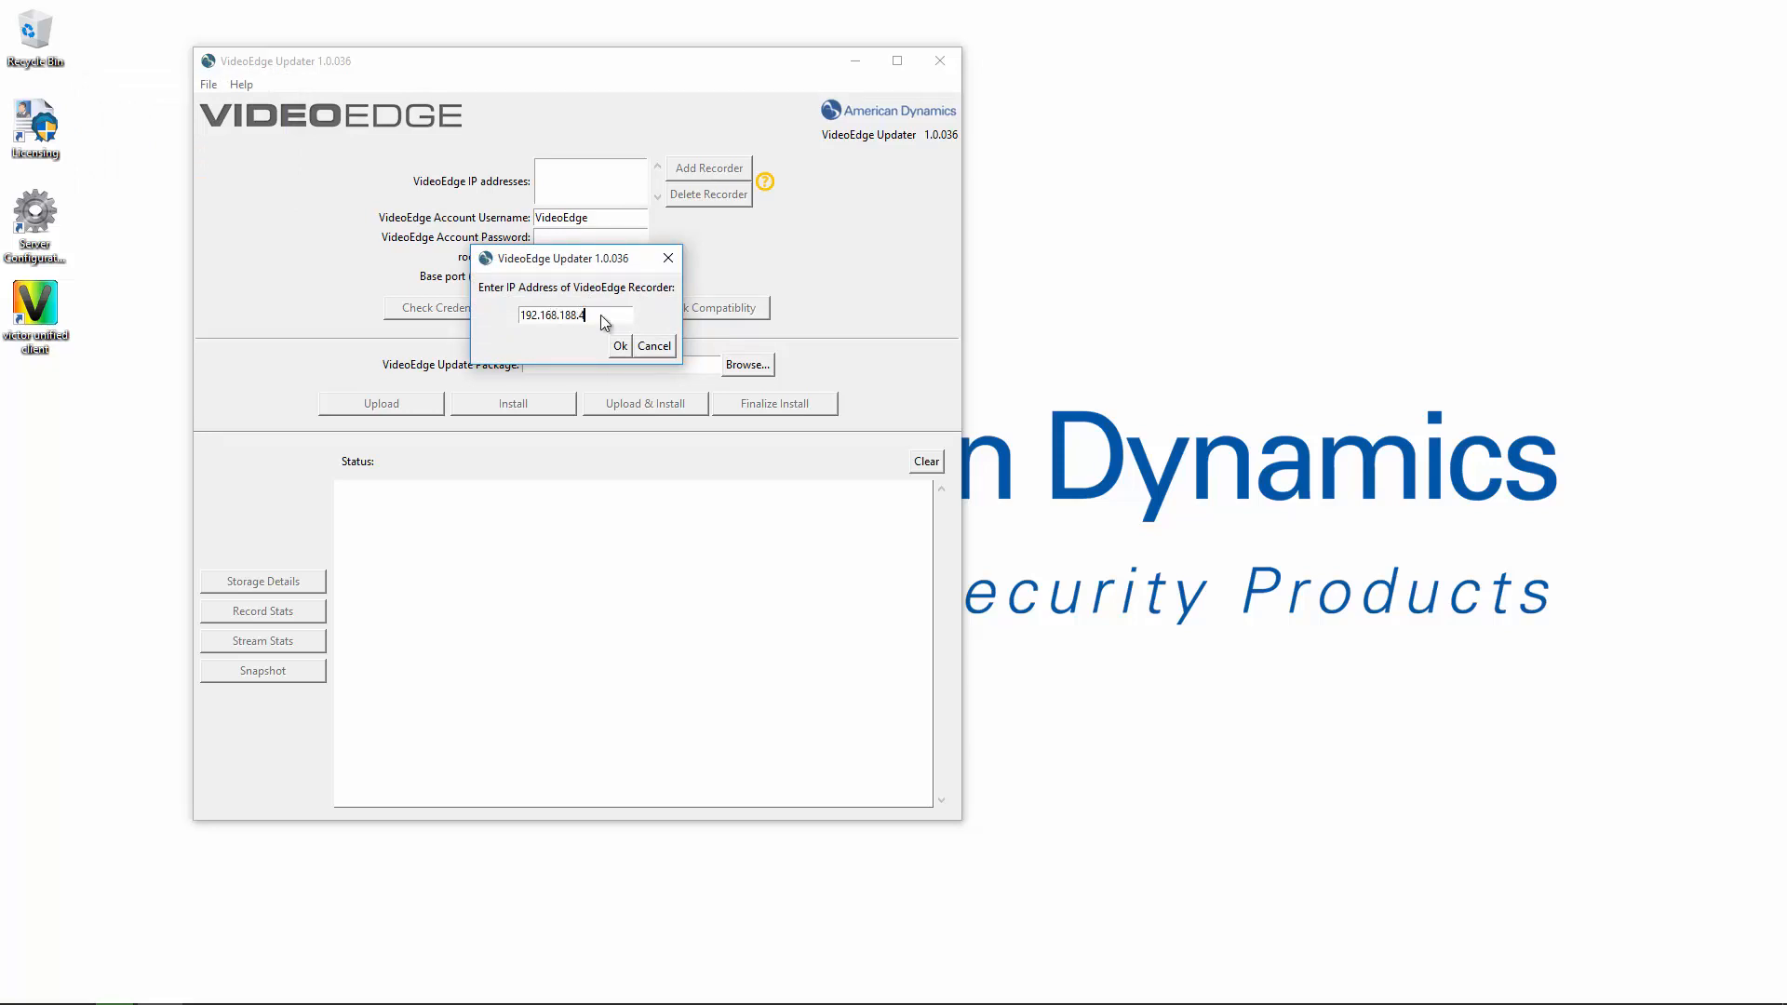
pyautogui.click(619, 346)
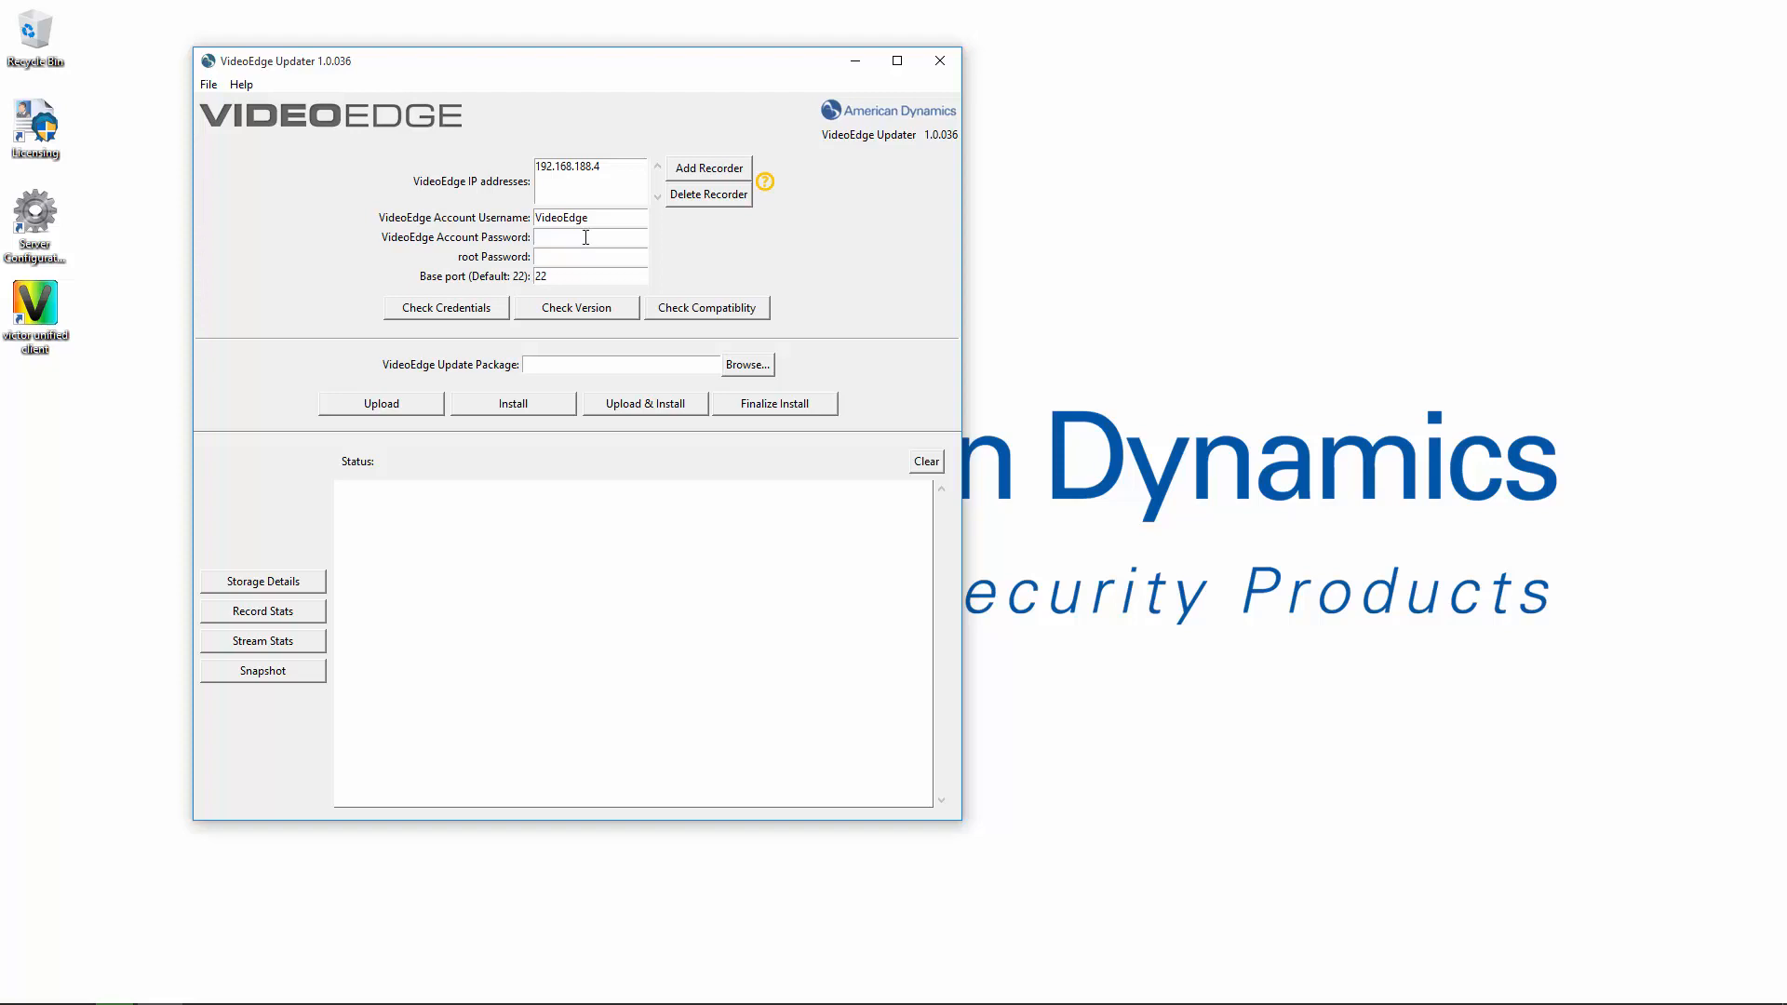
# Enter the VideoEdge account and root passwords and verify both authenticate successfully.
pyautogui.write('*******')
pyautogui.write('***')
pyautogui.click(483, 308)
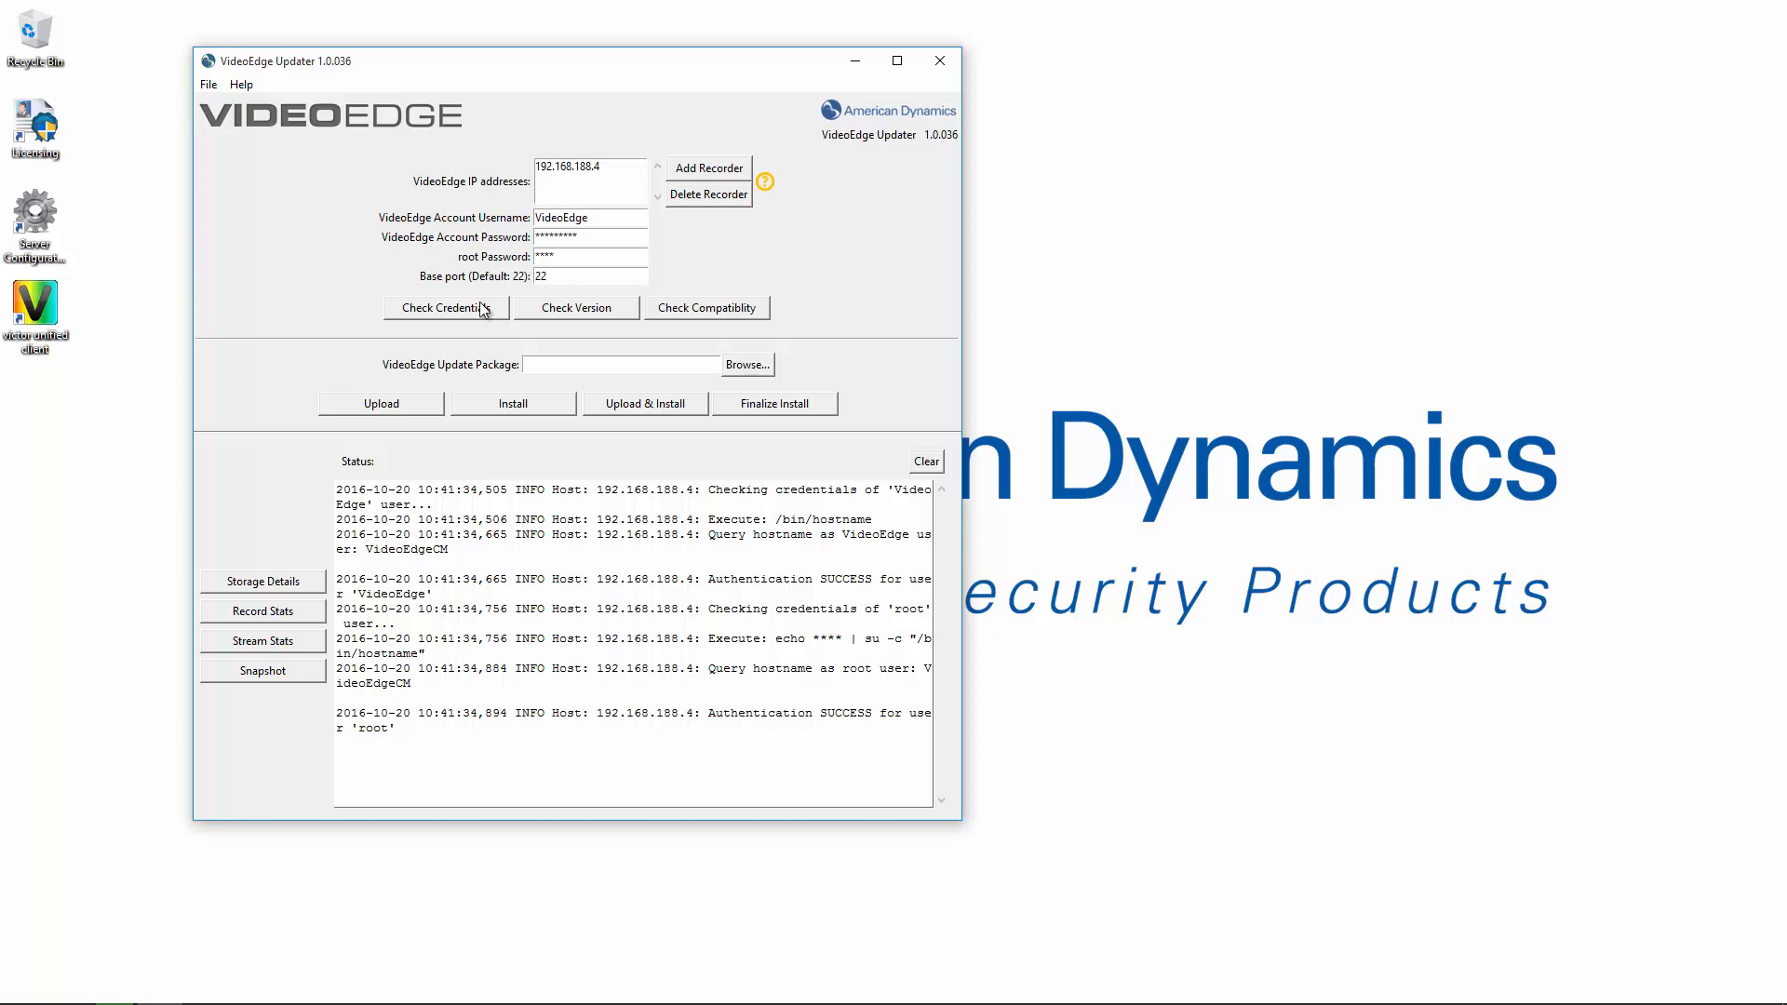
# Confirm the recorder runs 4.8.1.524 and supports the 4.9 upgrade, then browse for the package.
pyautogui.click(561, 307)
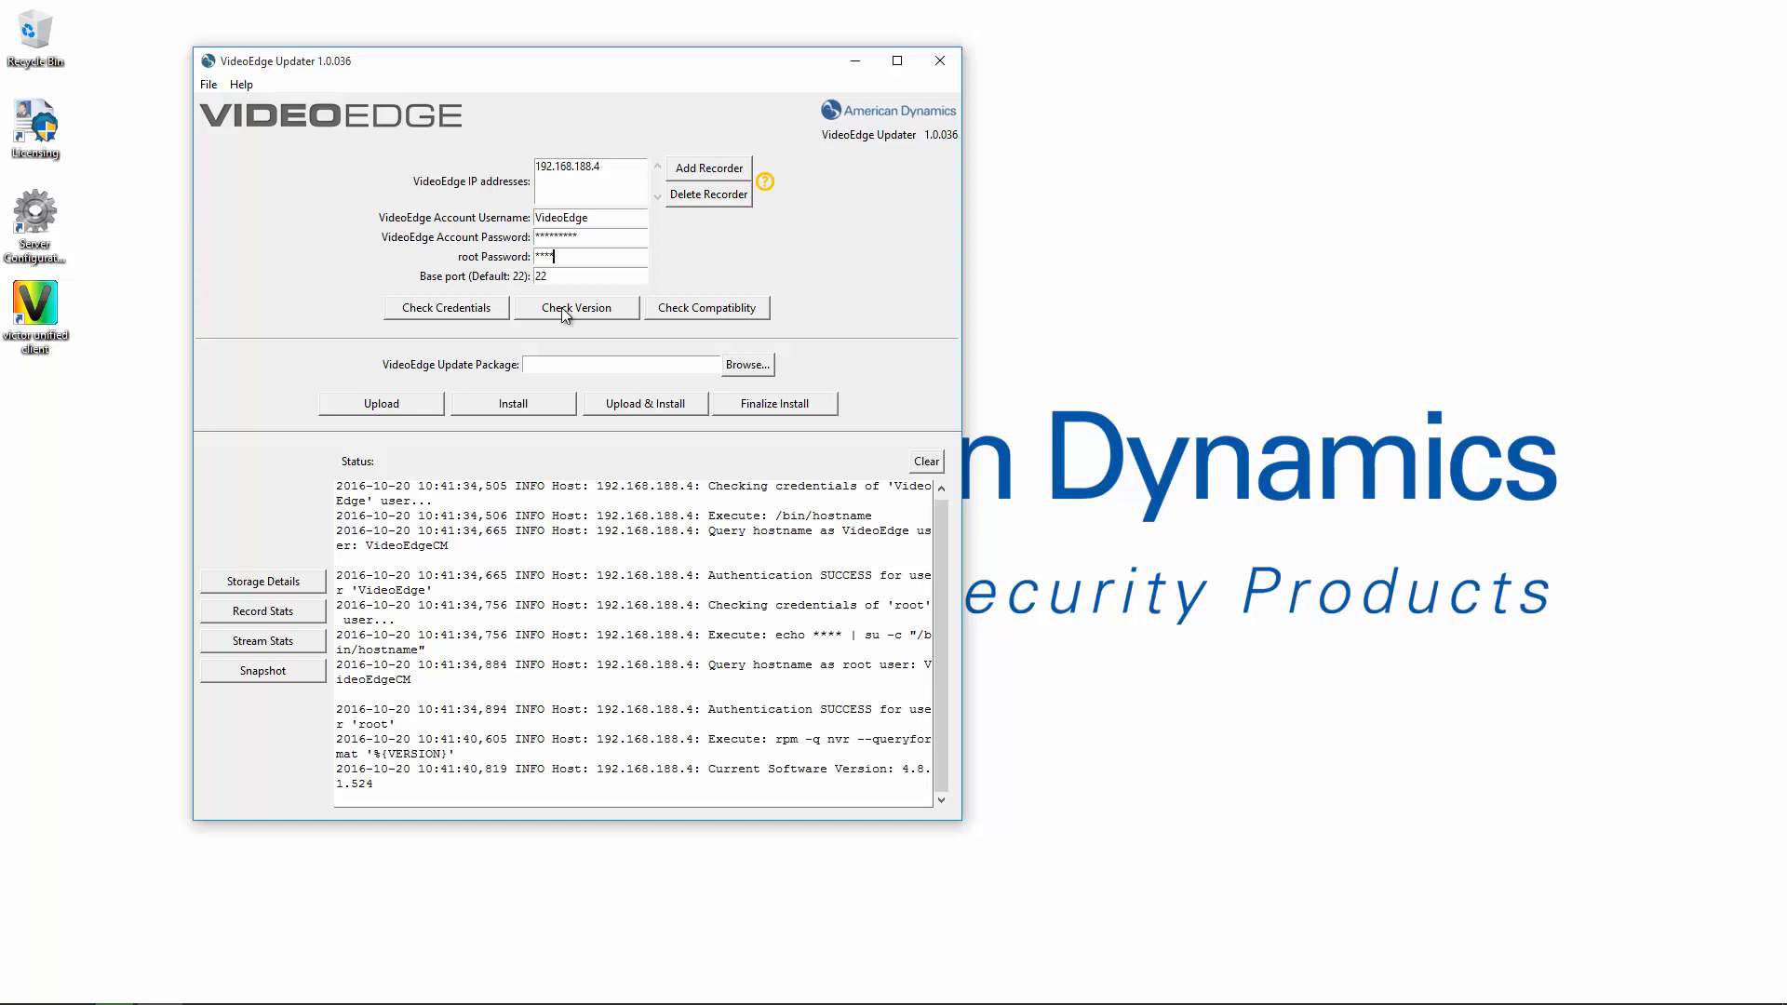
pyautogui.click(694, 316)
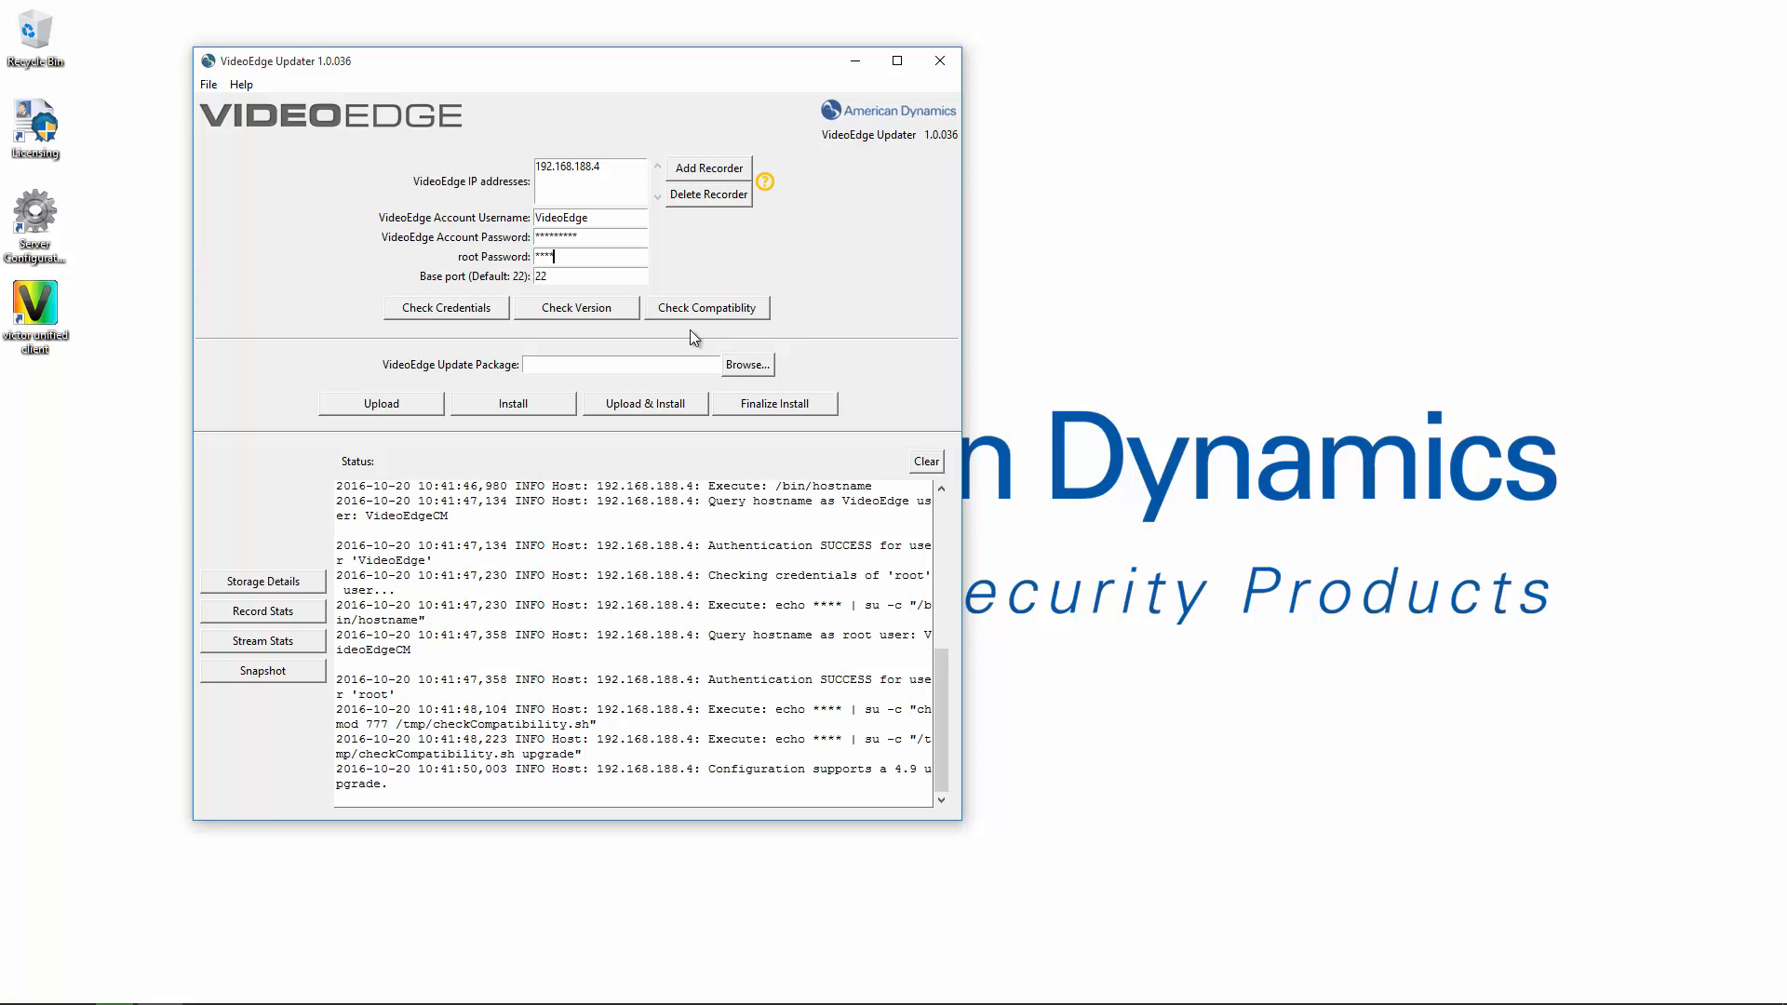
pyautogui.click(743, 367)
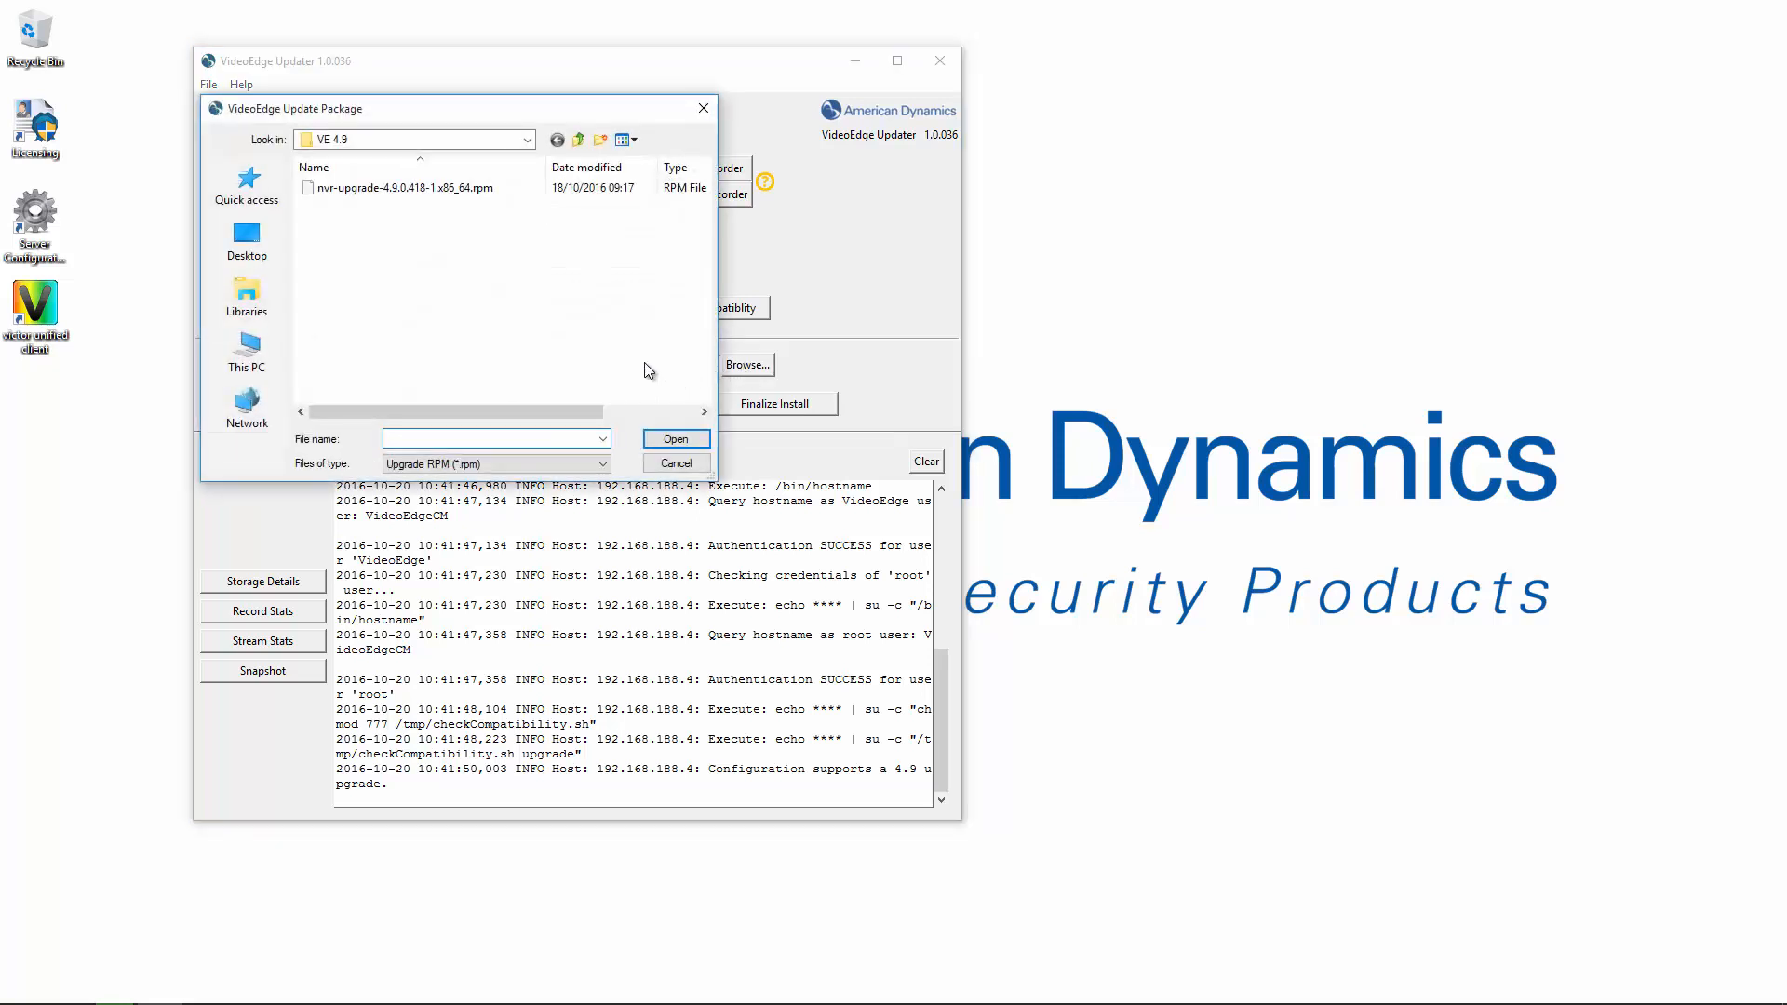
# Select nvr-upgrade-4.9.0.418-1.x86_64.rpm from the VE 4.9 folder as the update package.
pyautogui.click(367, 189)
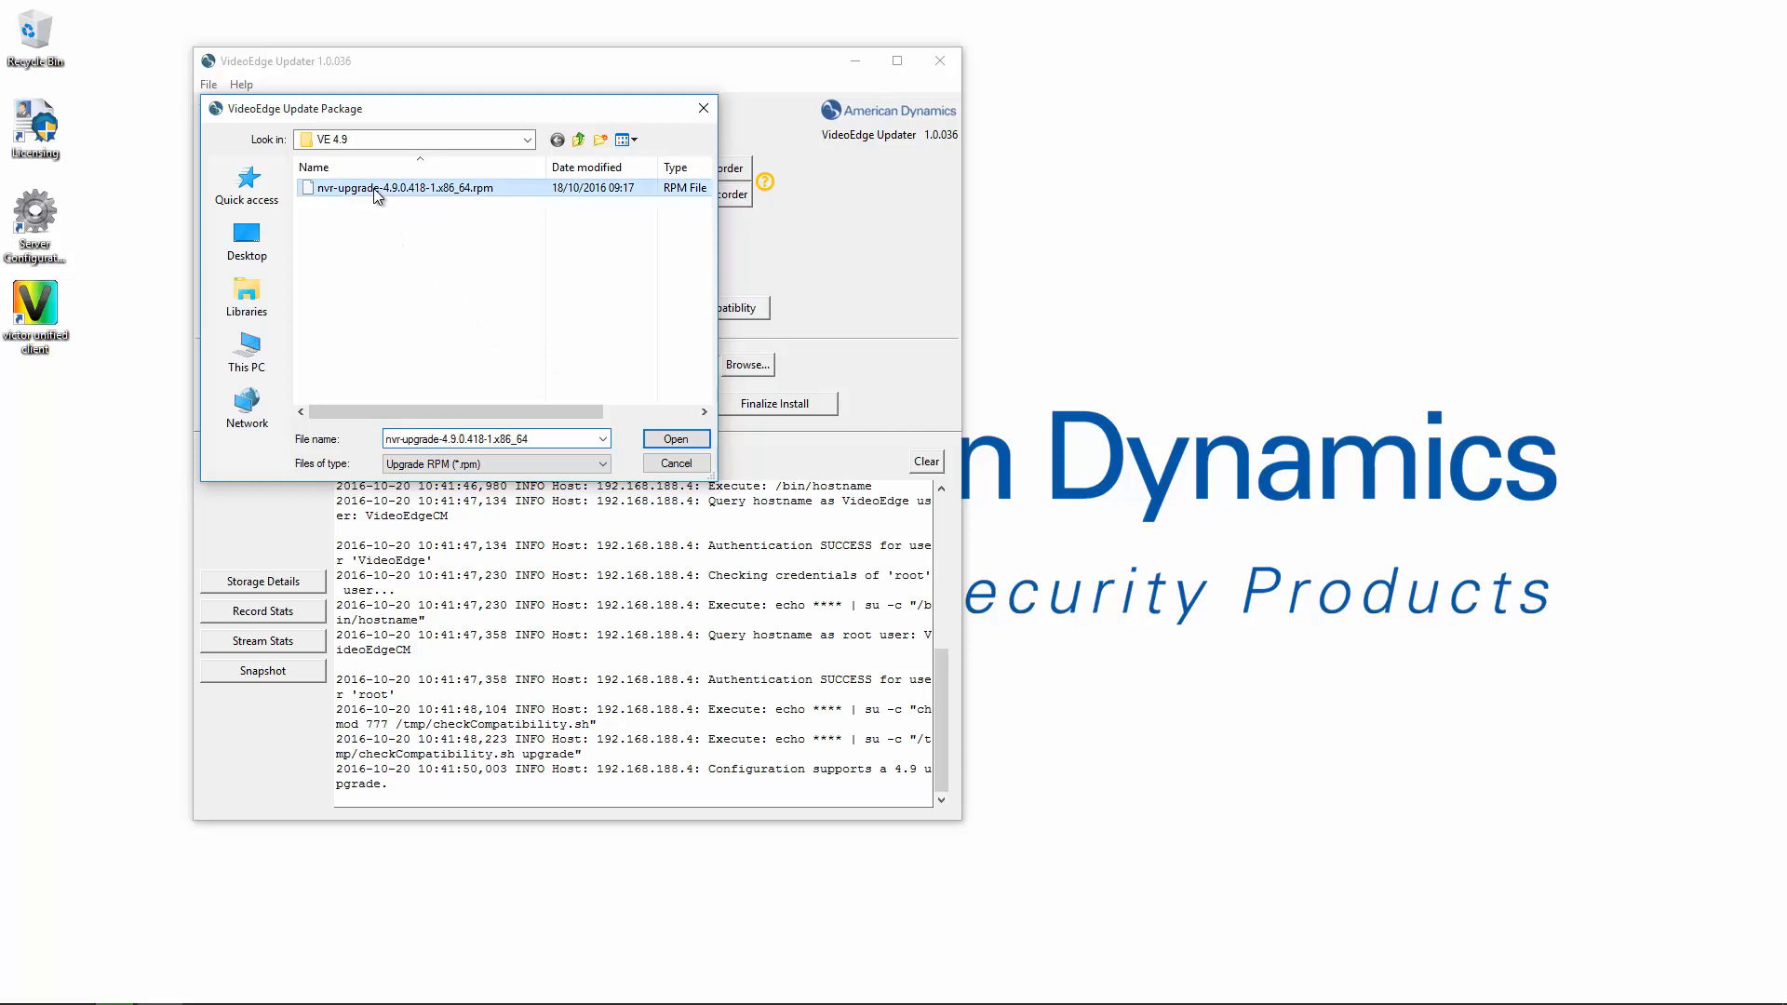
pyautogui.click(663, 436)
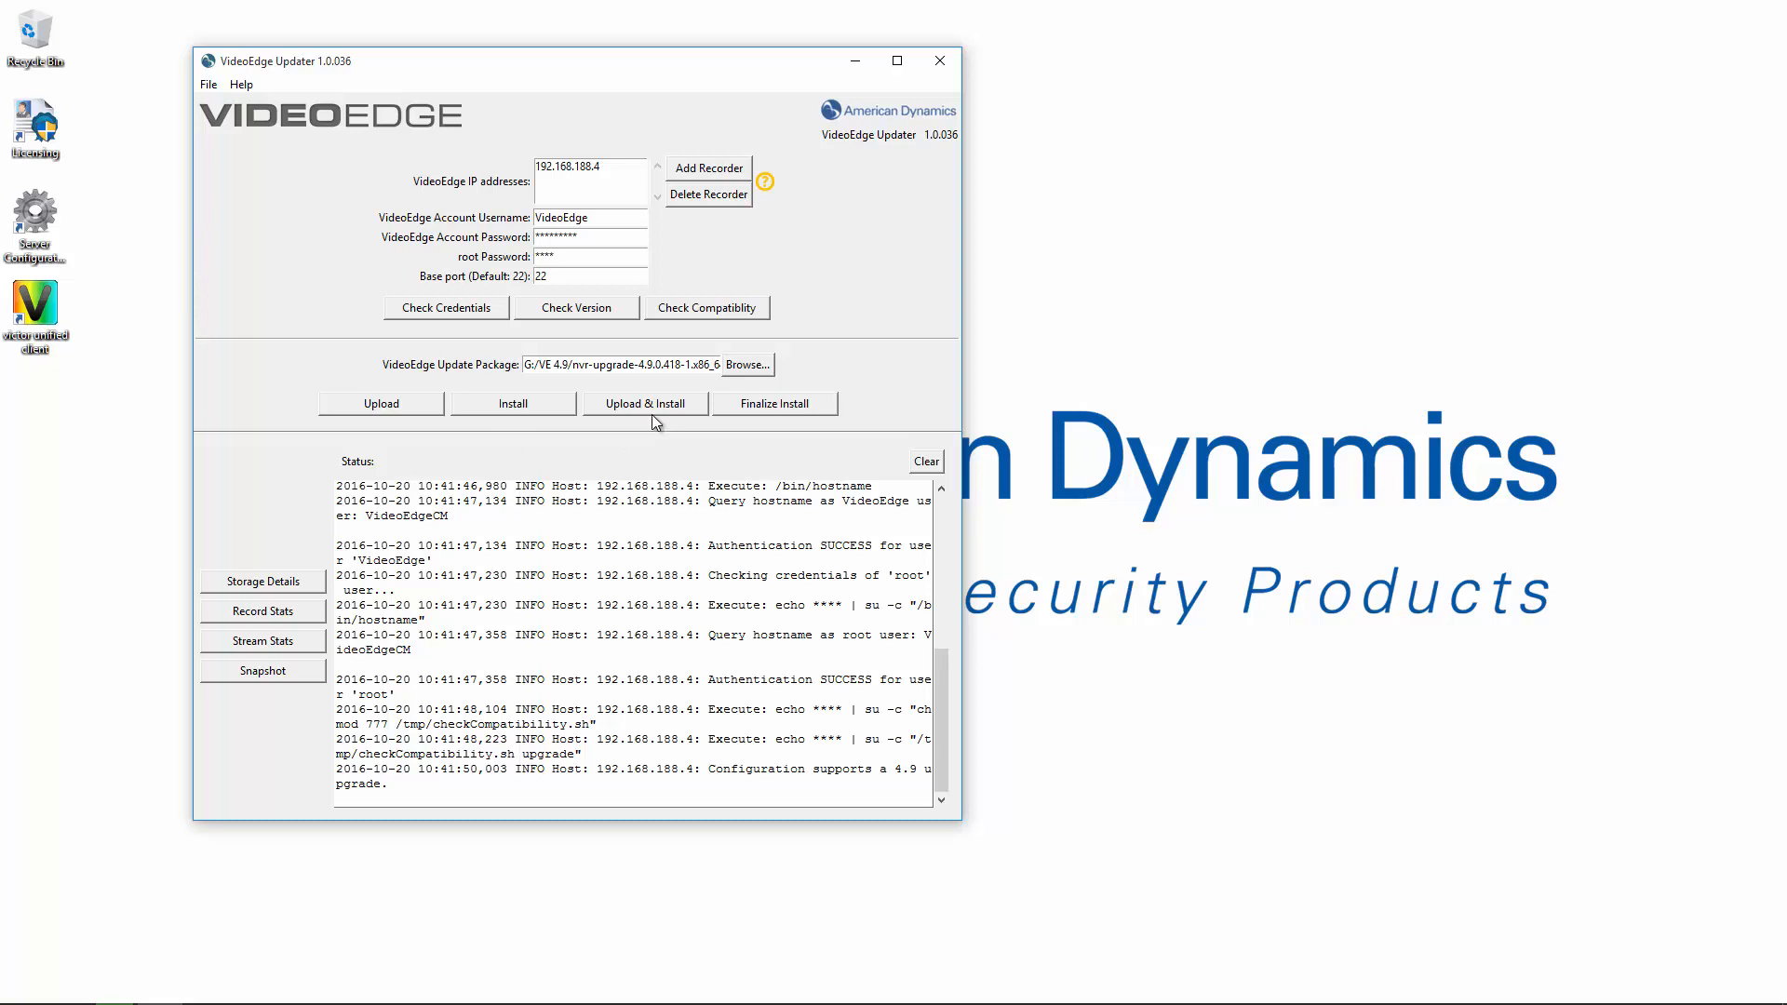
# Upload the 4.9 package to 192.168.188.4 and, once ready, start the installation.
pyautogui.click(391, 408)
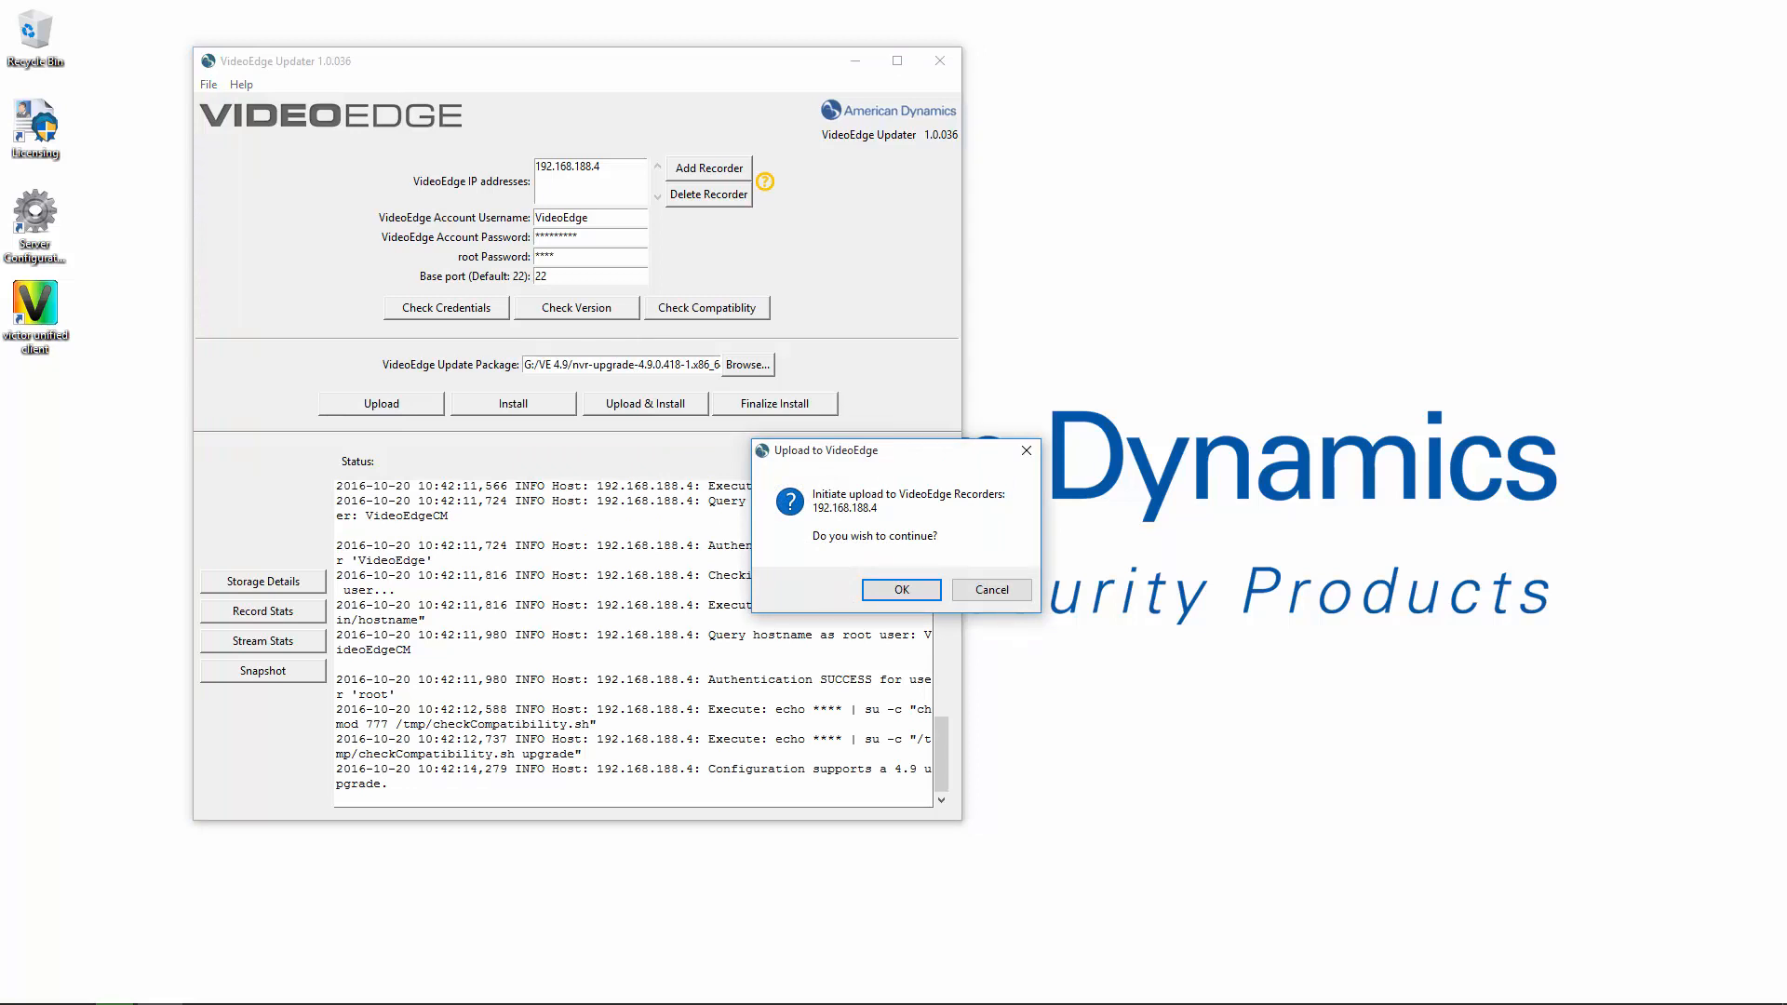
pyautogui.click(901, 588)
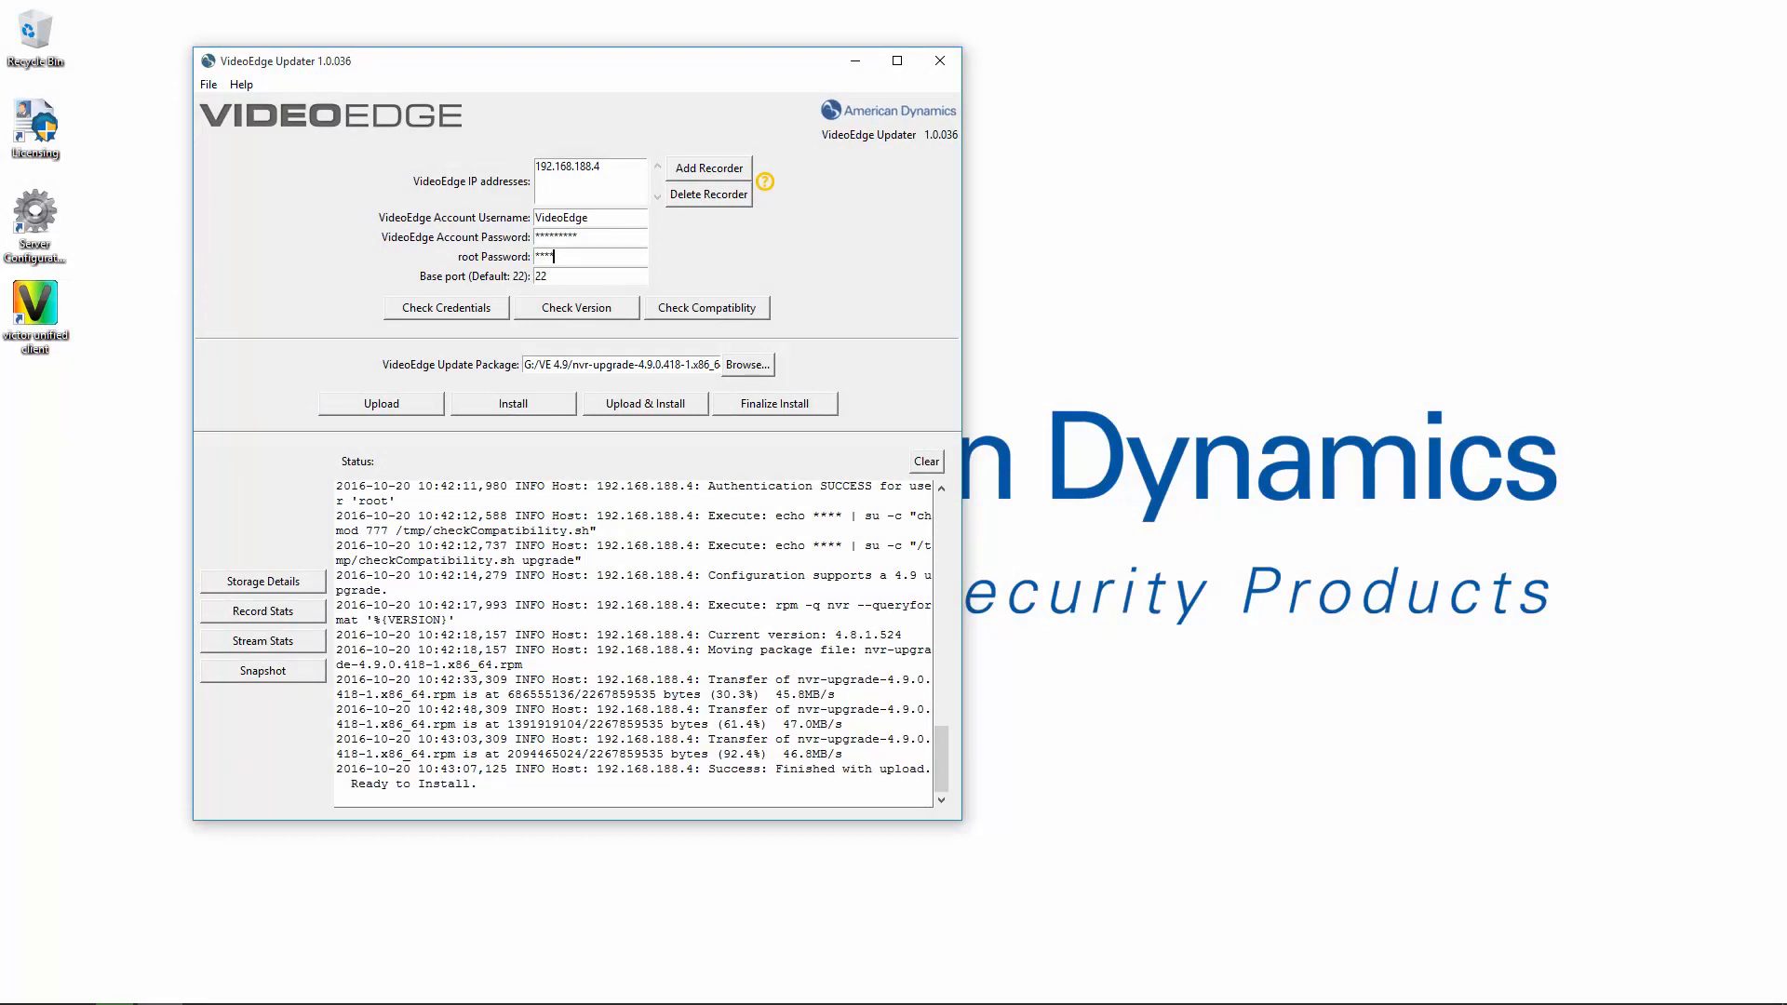
pyautogui.click(508, 403)
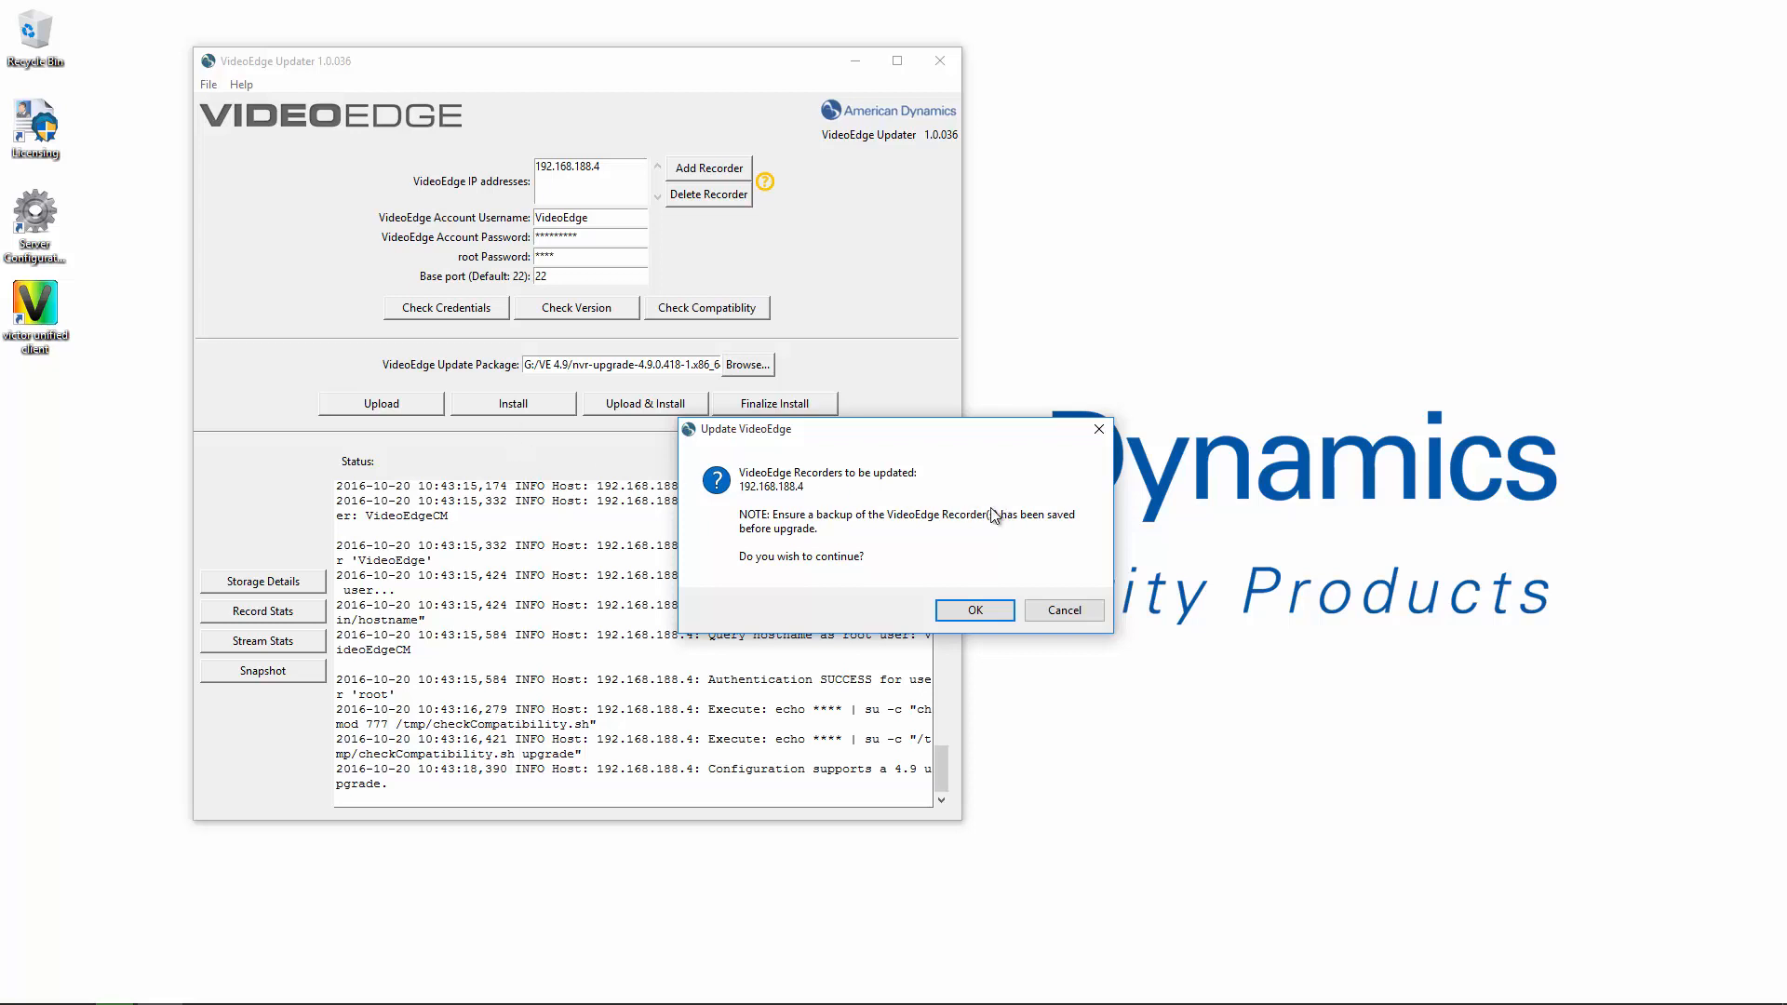
# Accept the backup reminder and the exported-clips deletion warning to proceed with the upgrade.
pyautogui.click(975, 611)
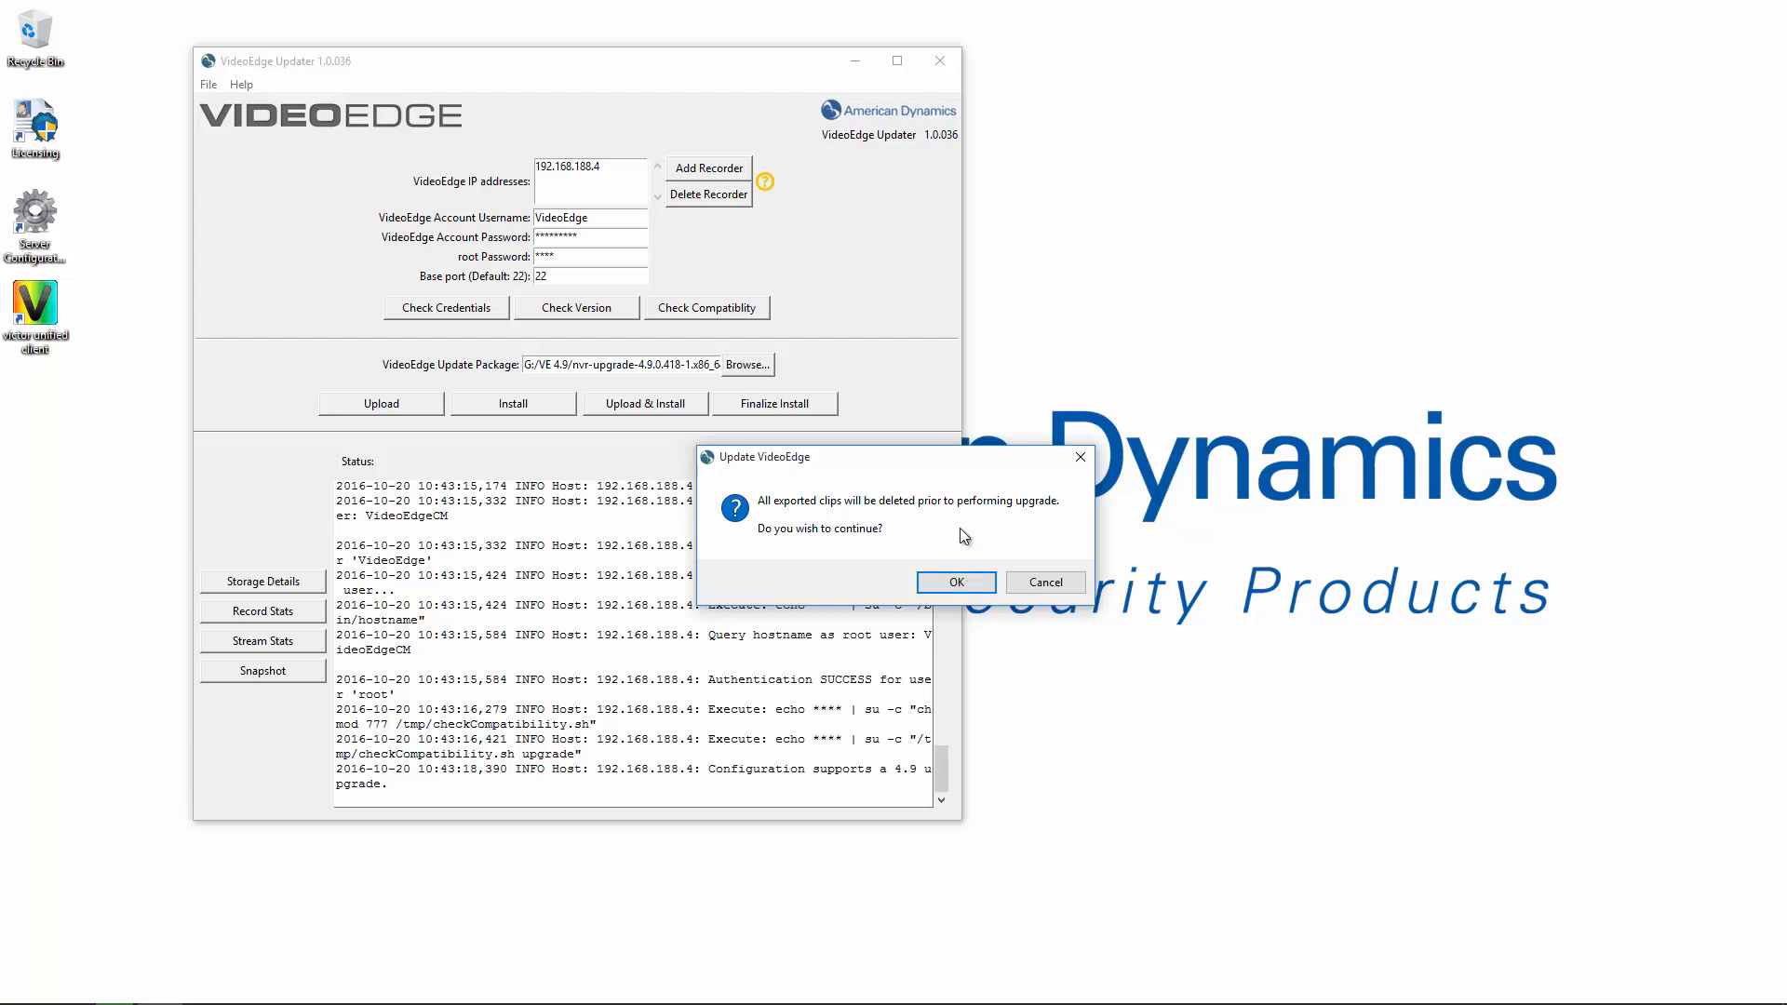
pyautogui.click(954, 582)
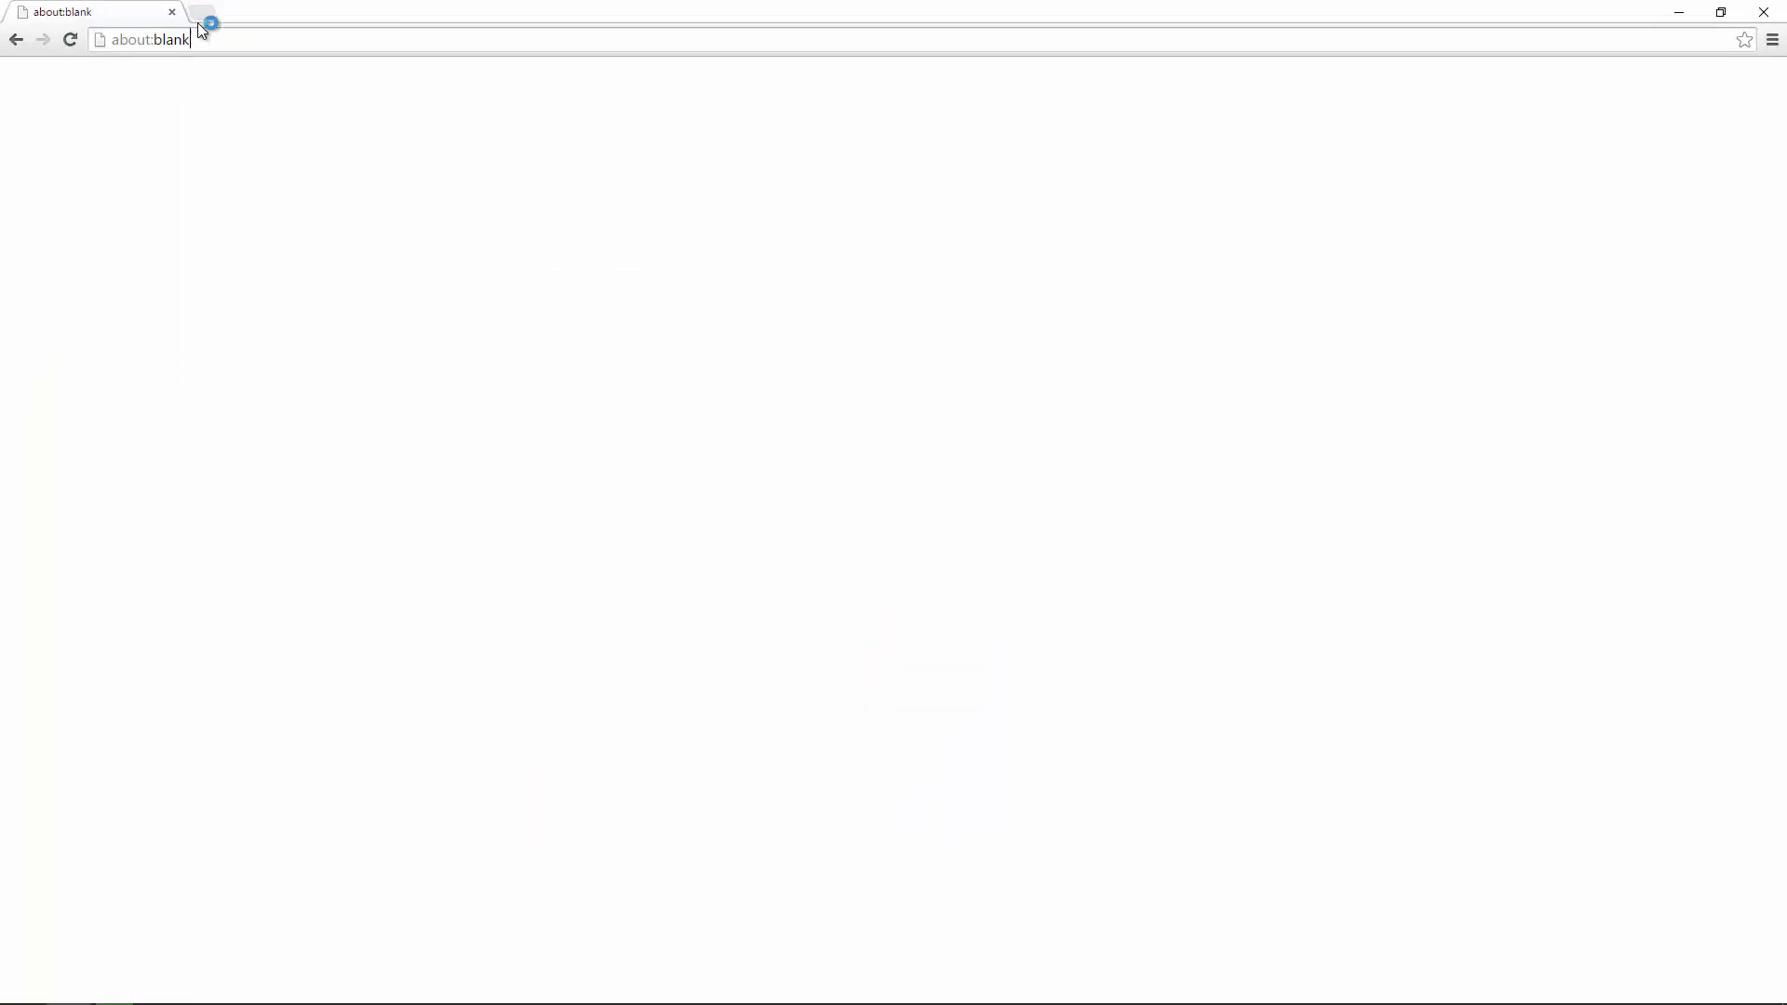
# Log into the web admin at 192.168.188.4 with the administrator credentials and review the temporary upgrade notice.
pyautogui.moveTo(190, 39); pyautogui.dragTo(86, 52)
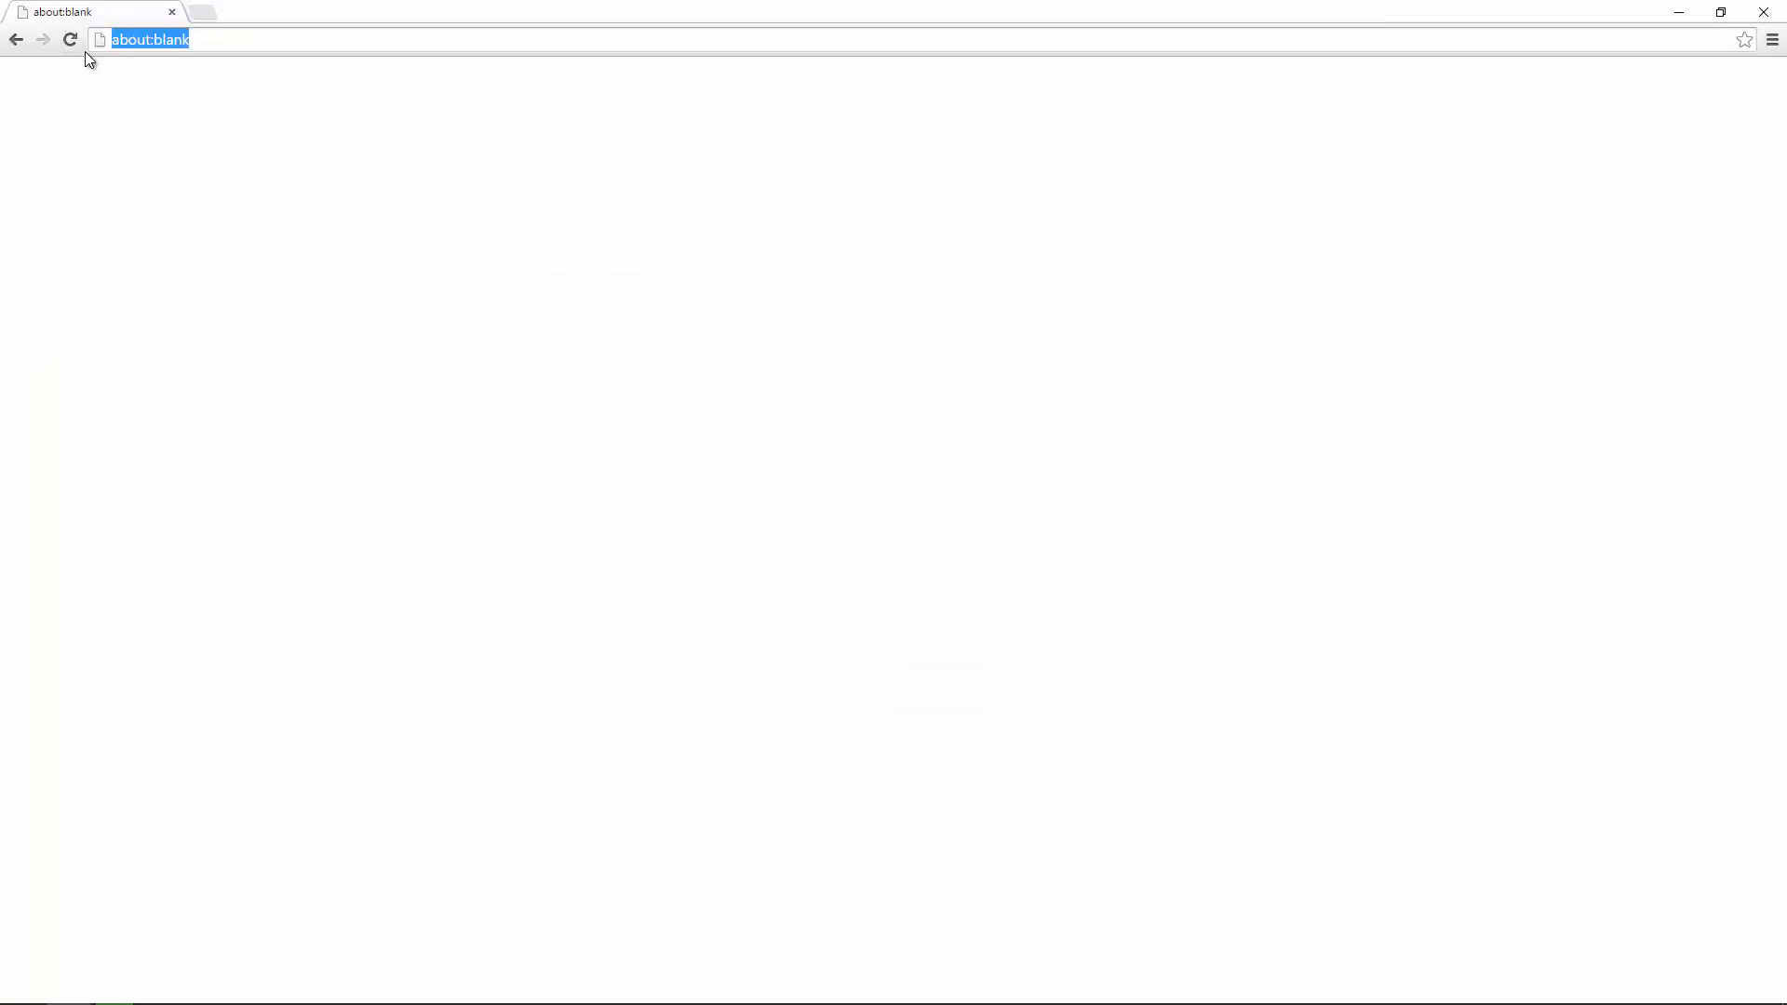
pyautogui.write('192.168.188.4')
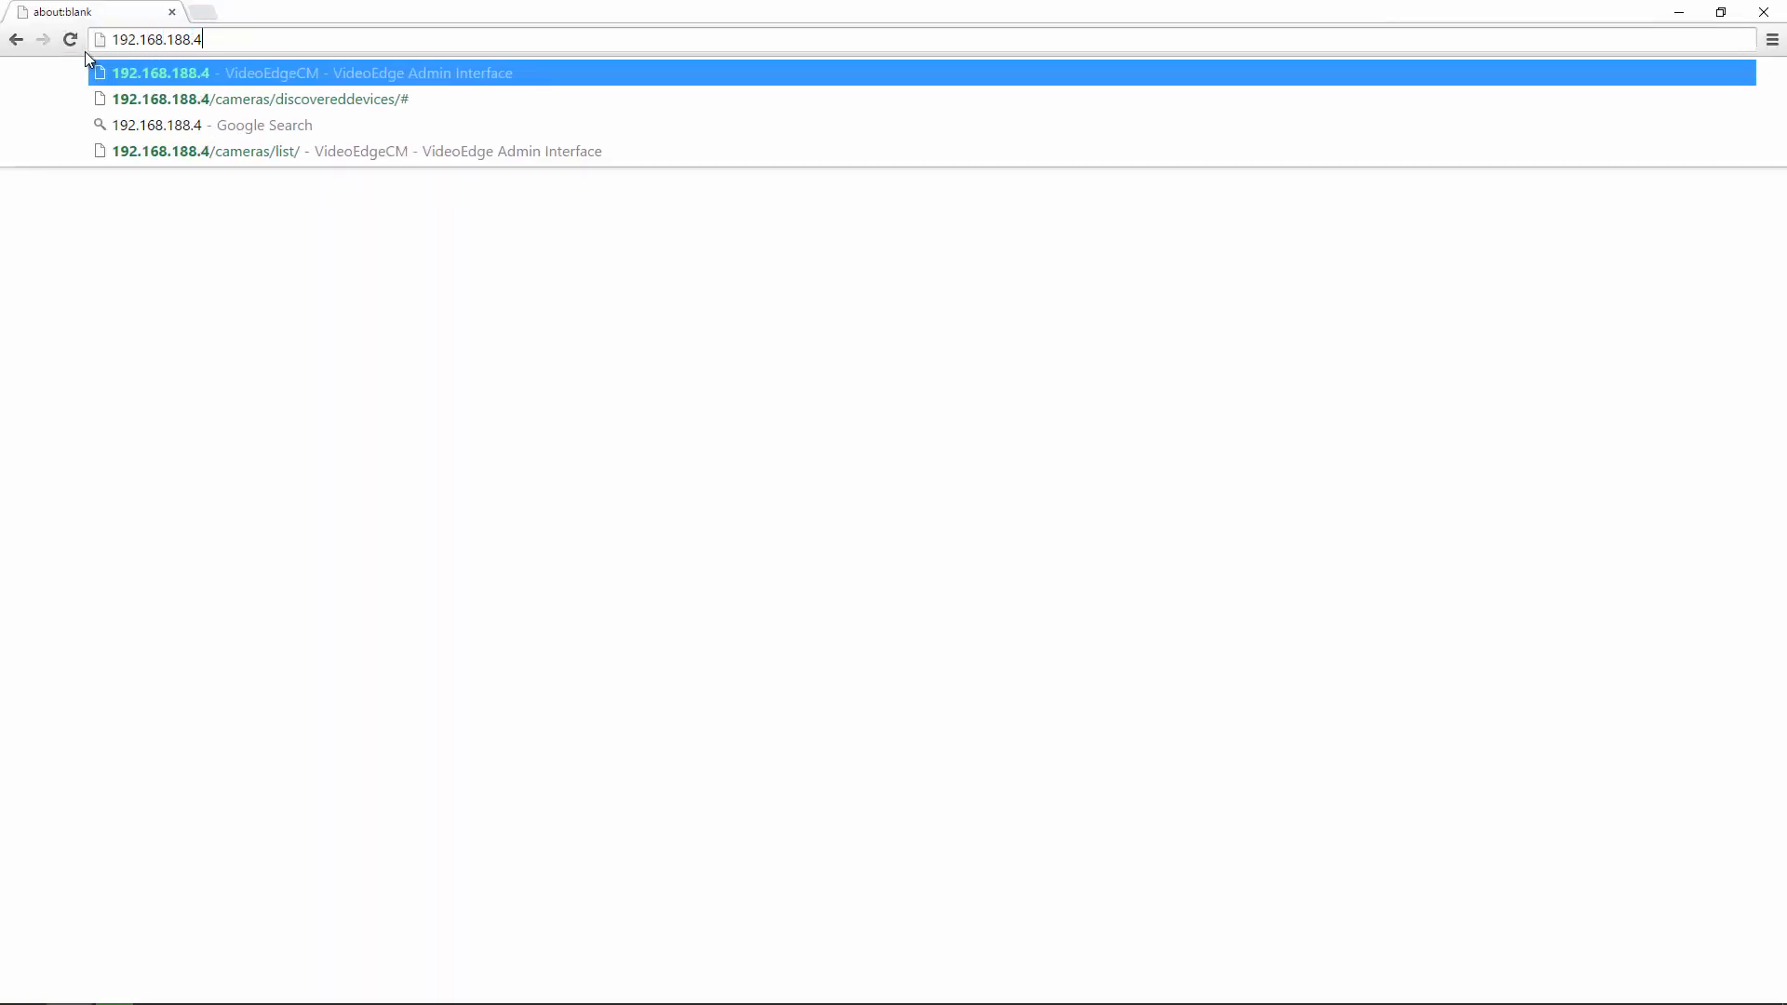
pyautogui.press('Return')
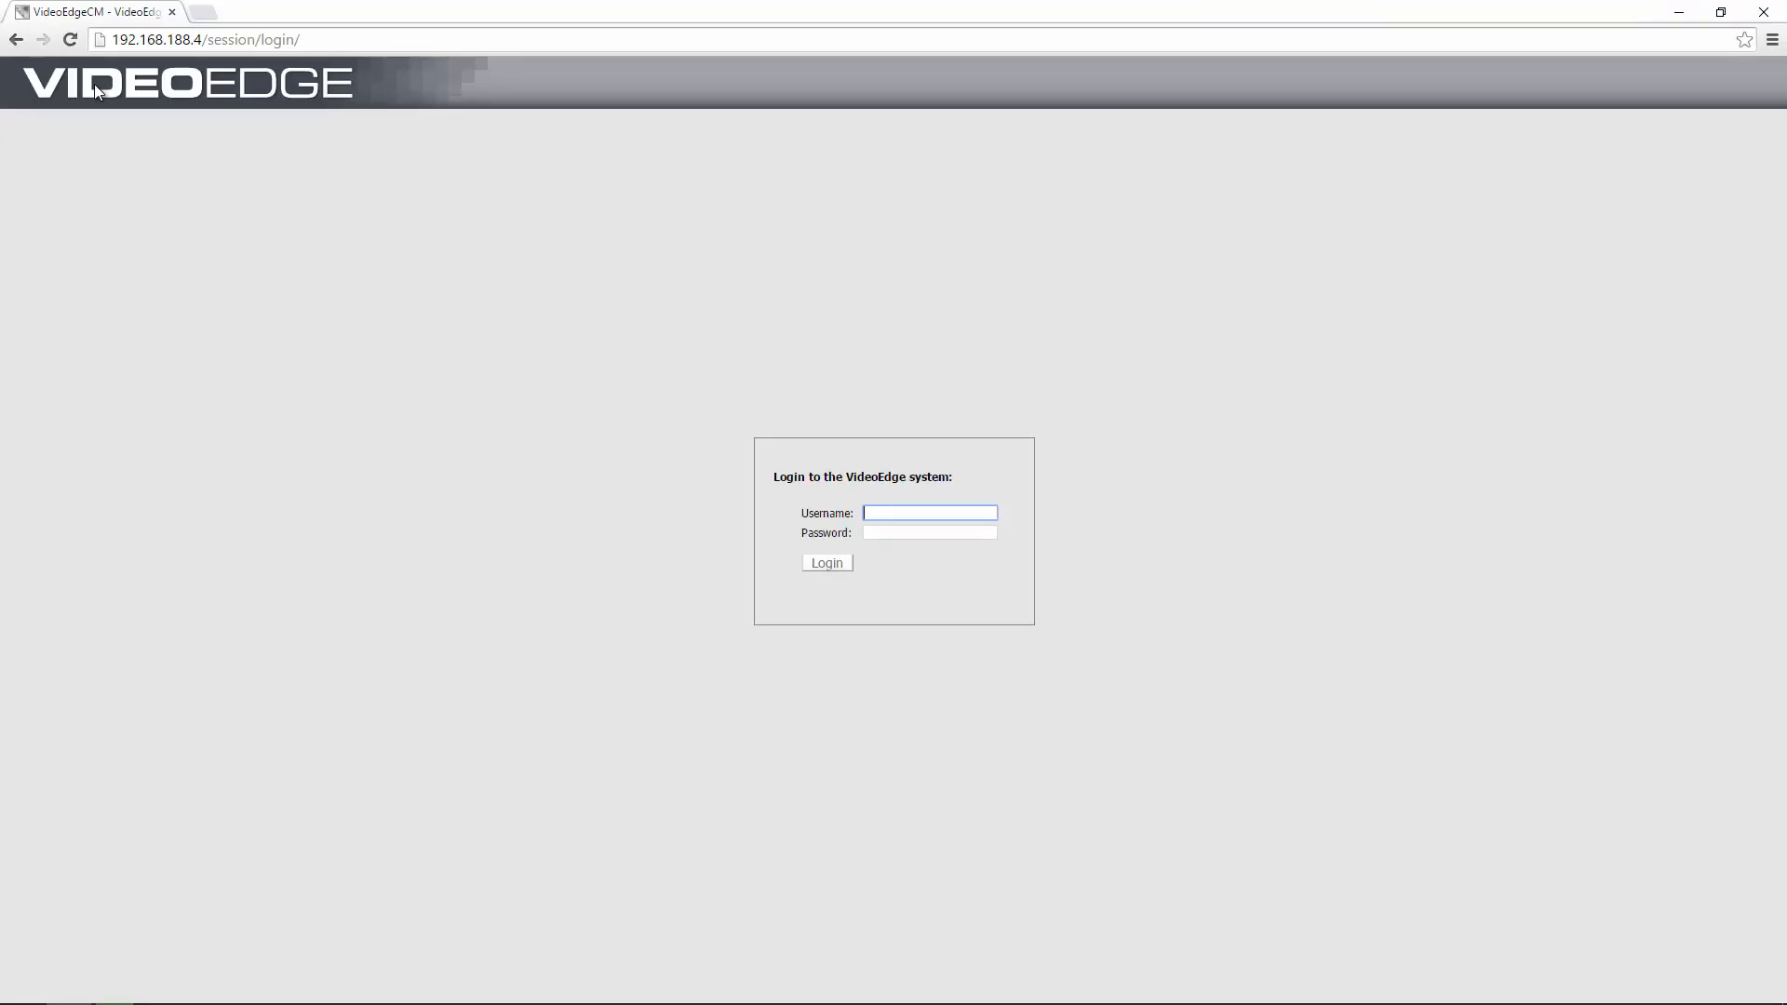
pyautogui.write('admin')
pyautogui.press('Tab')
pyautogui.write('admin')
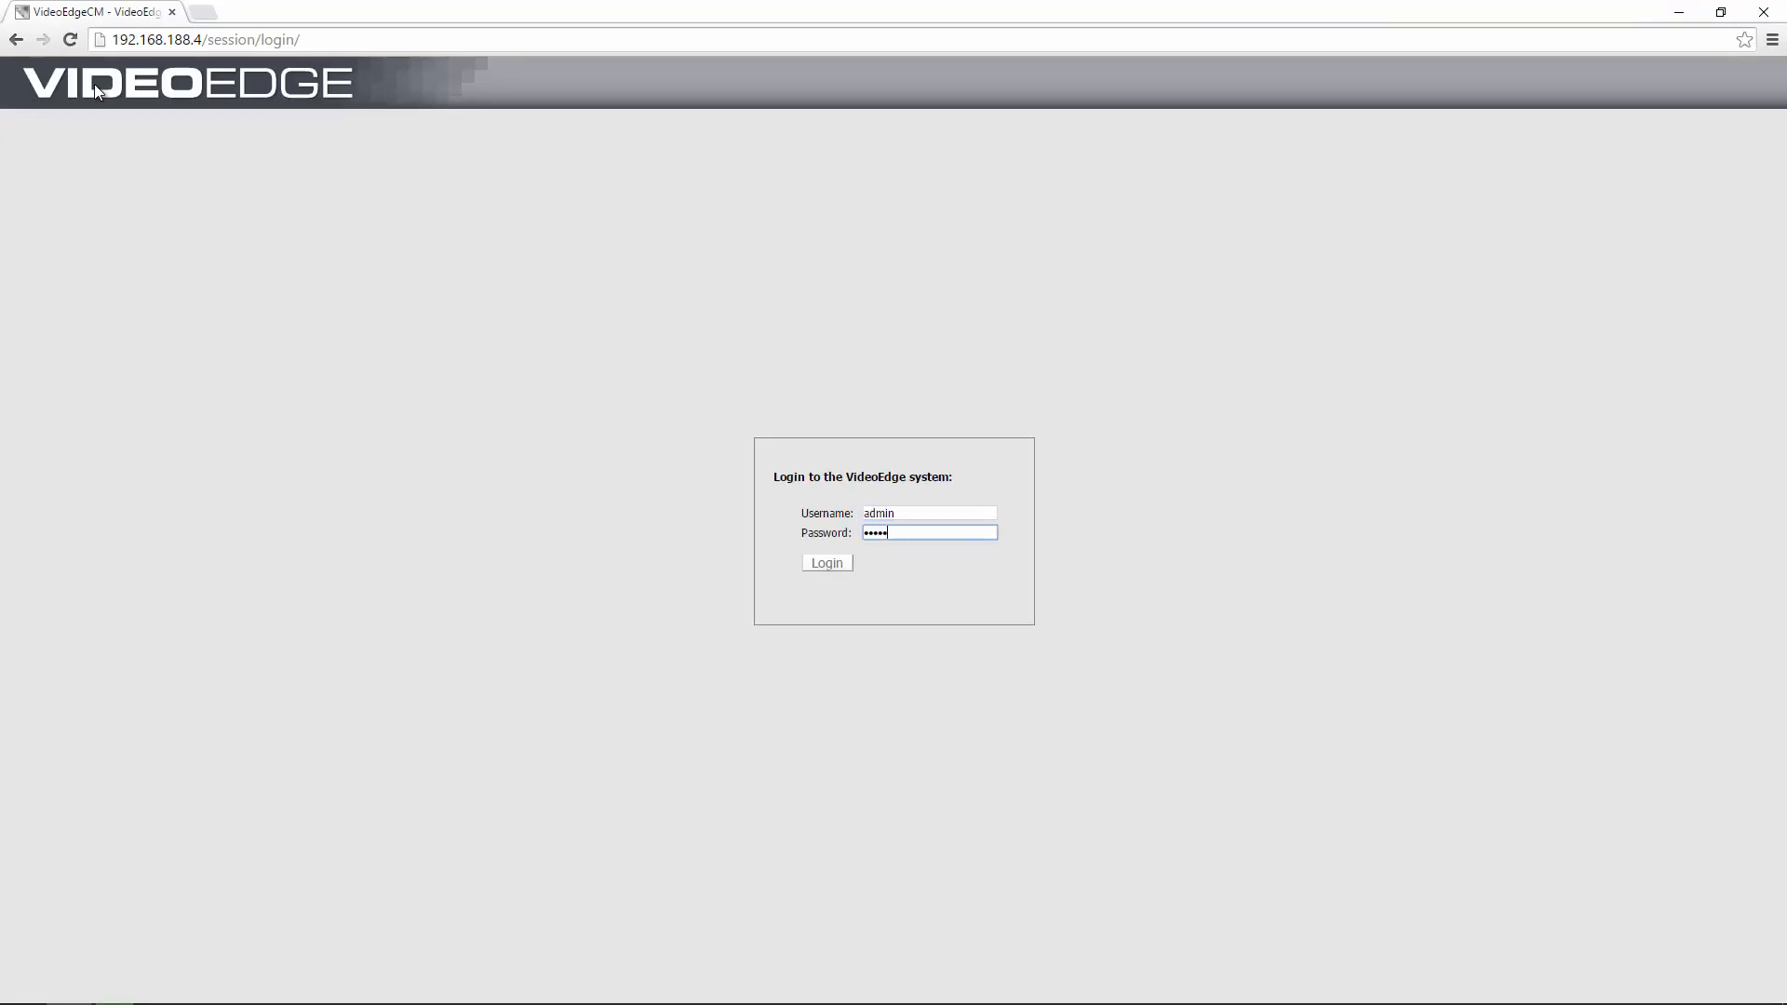
pyautogui.click(817, 564)
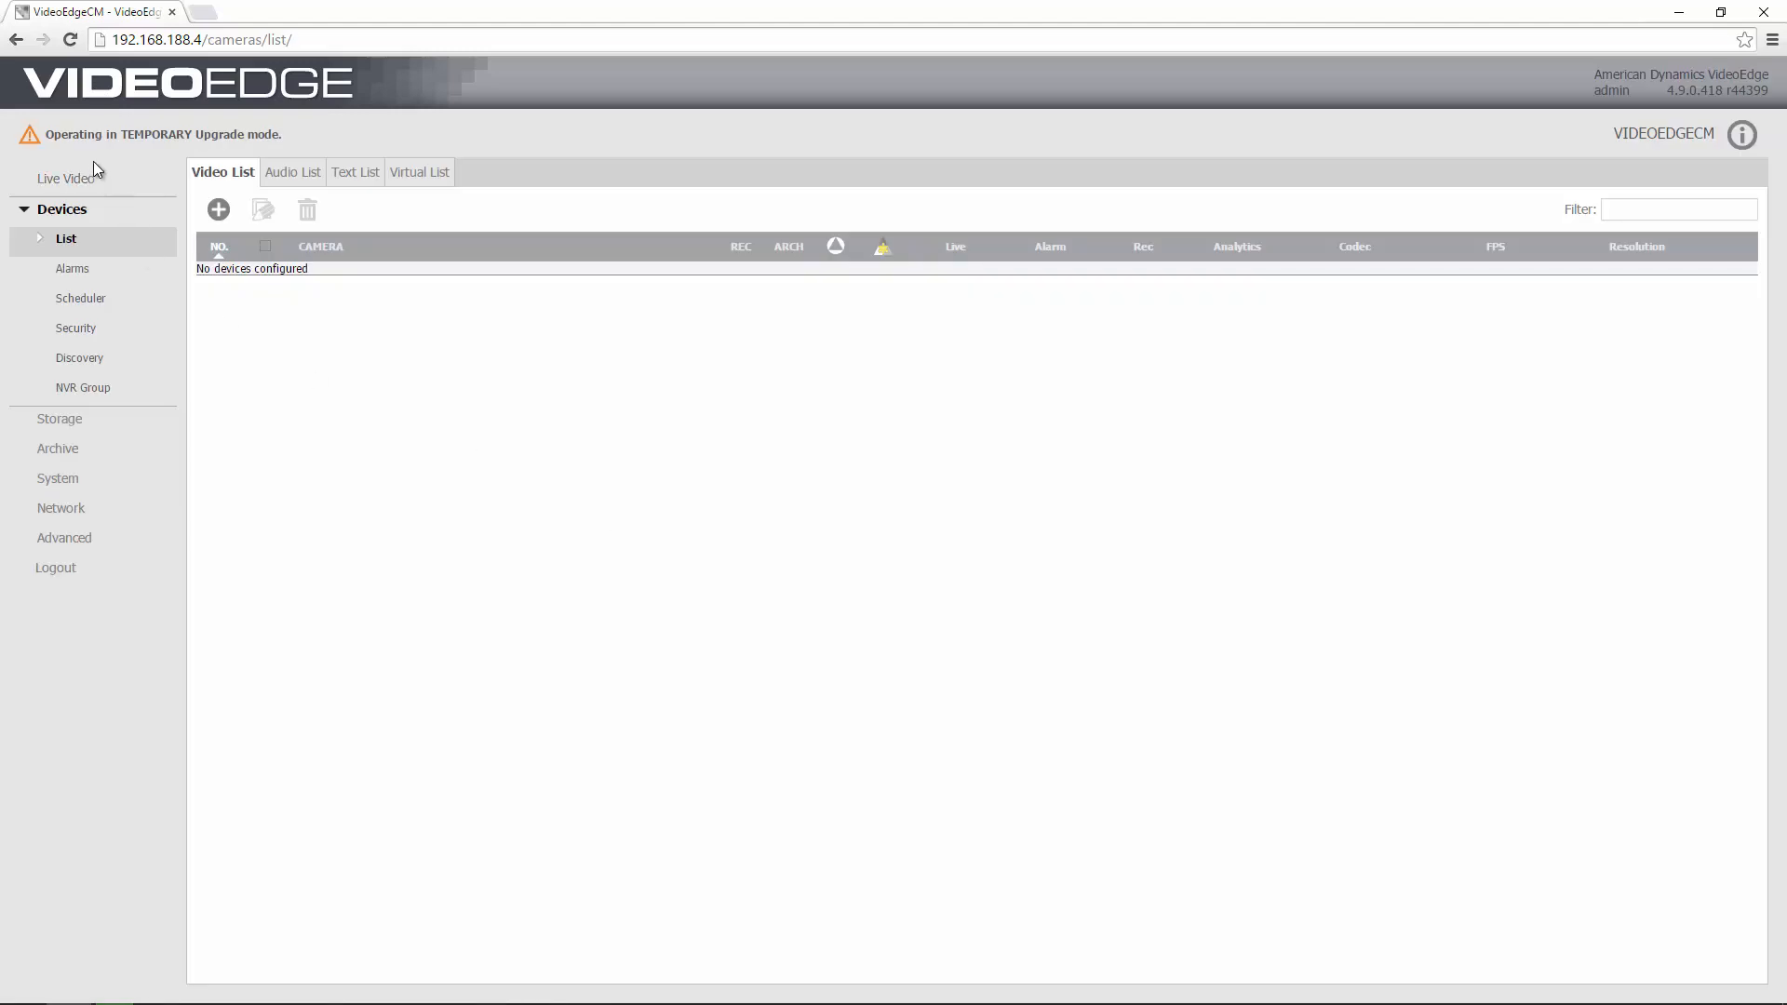
pyautogui.moveTo(46, 136); pyautogui.dragTo(282, 136)
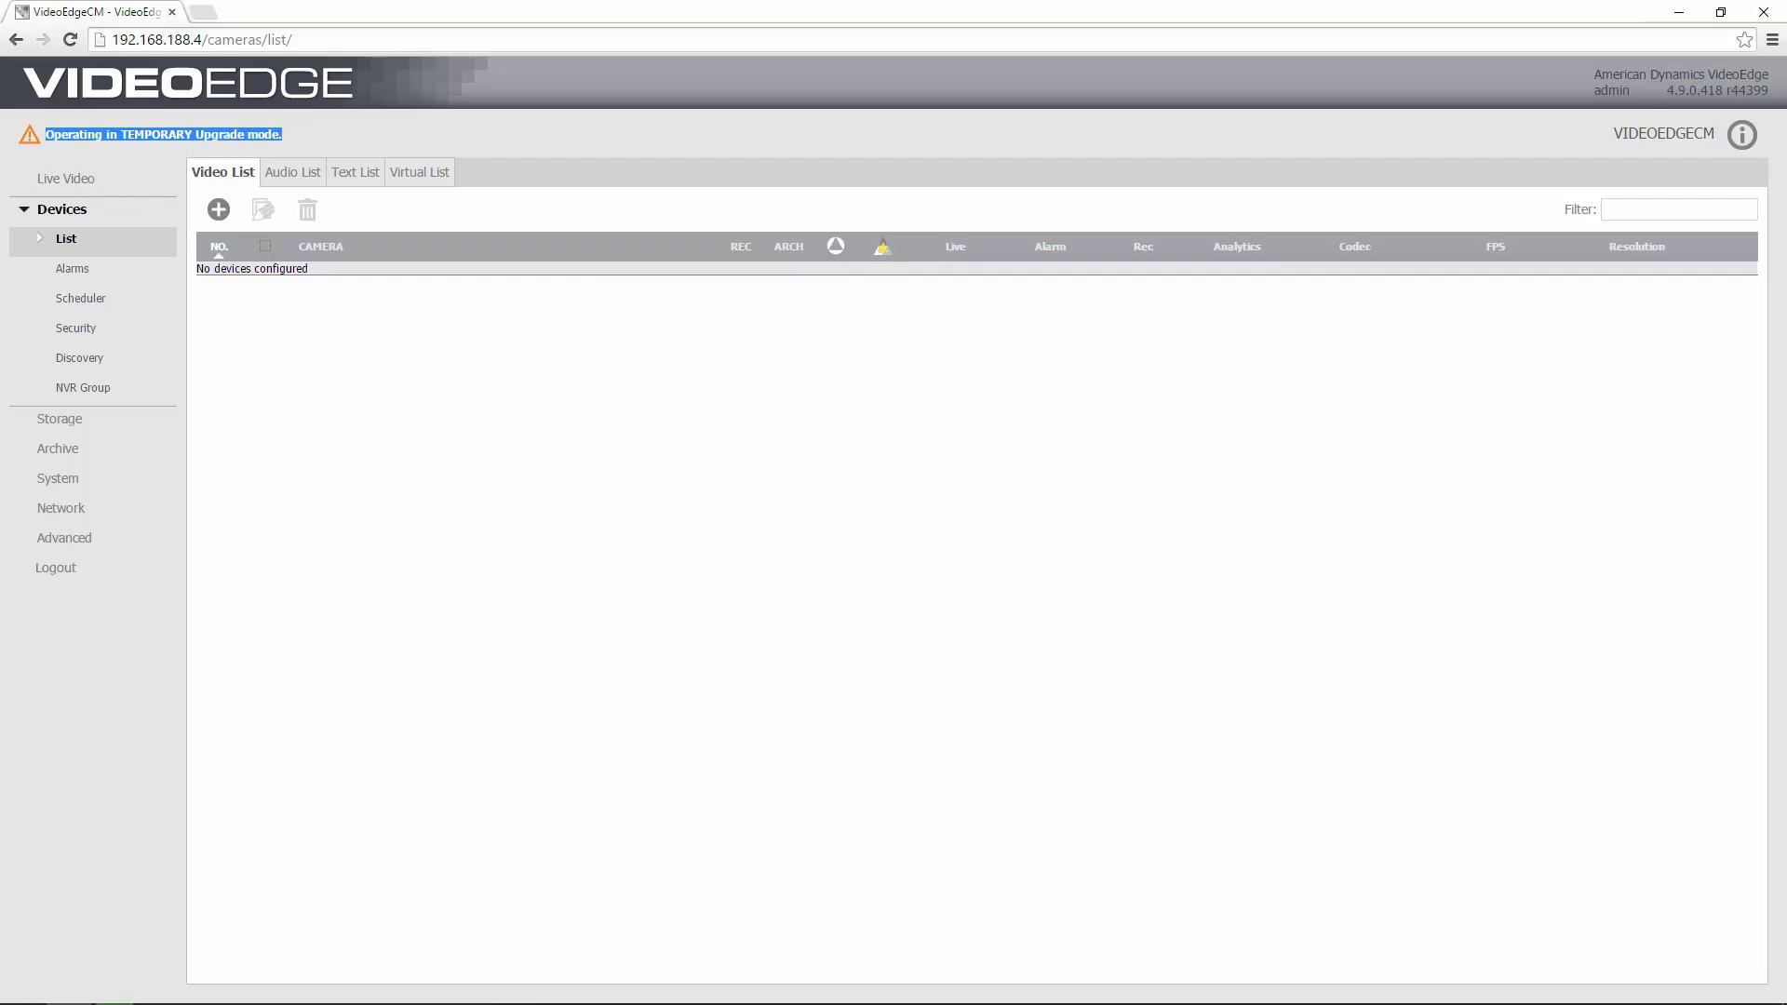
pyautogui.click(309, 141)
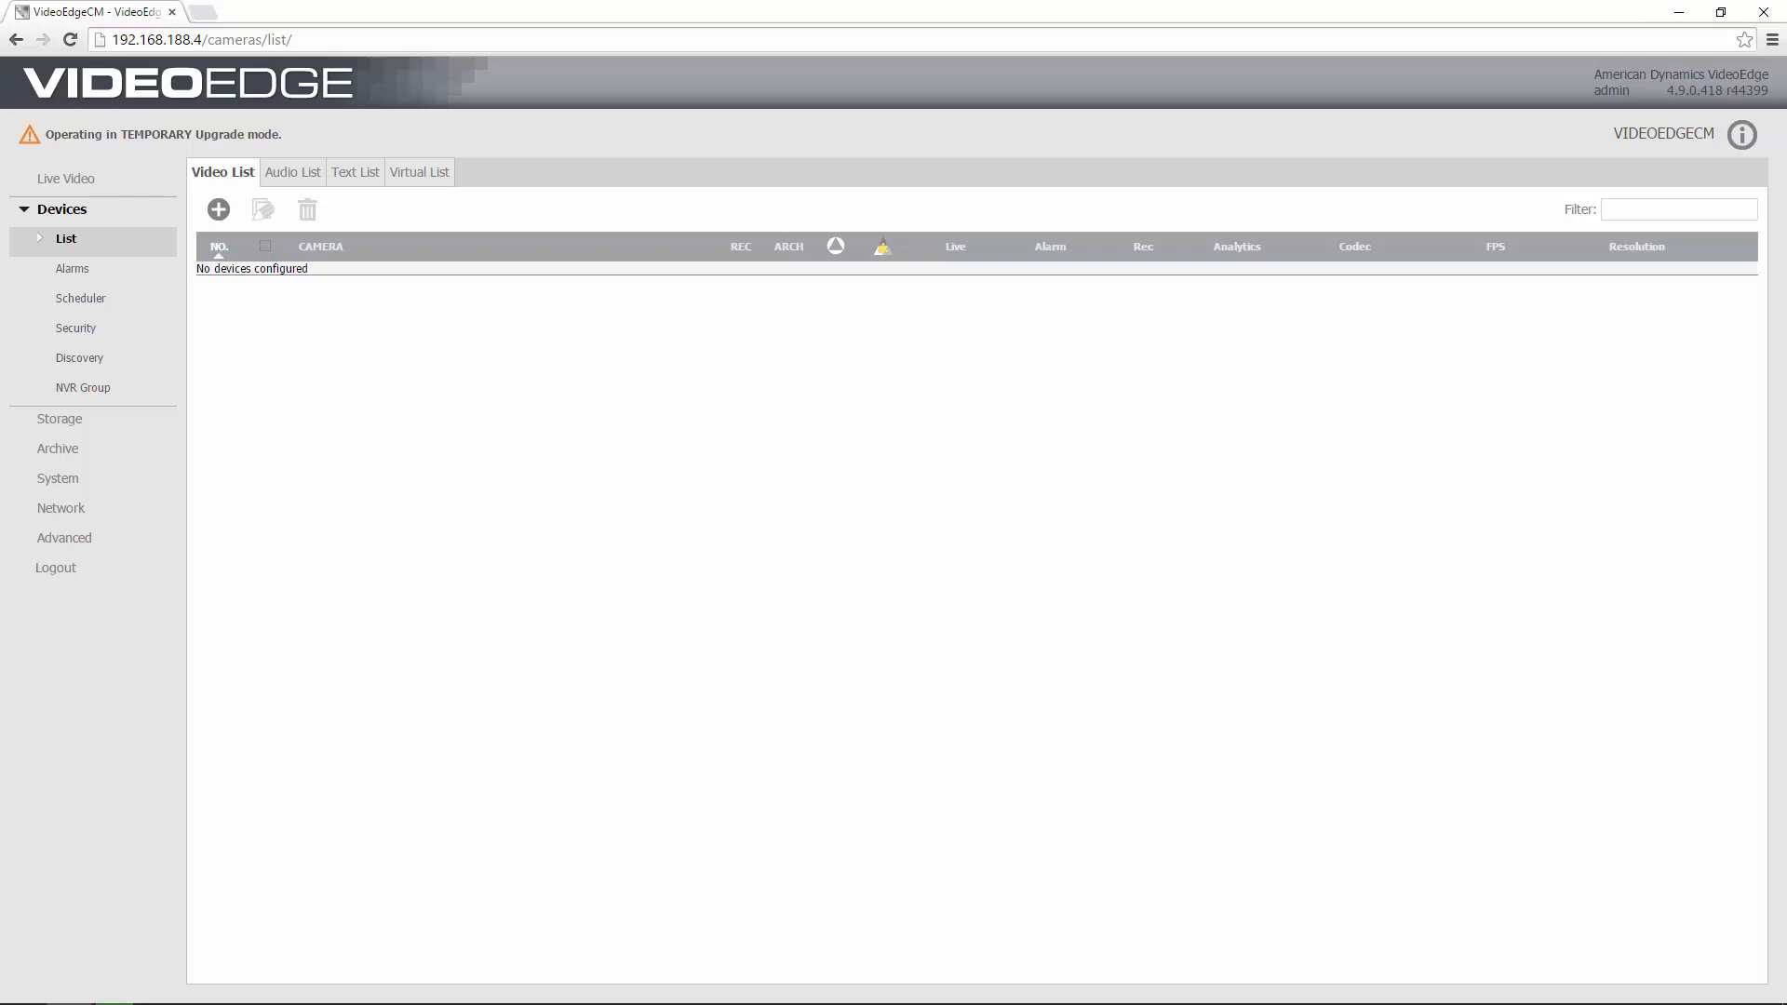
# Minimize the browser and finalize the install, accepting the ten-minute wait, until 4.9.0.418 is online.
pyautogui.click(1680, 11)
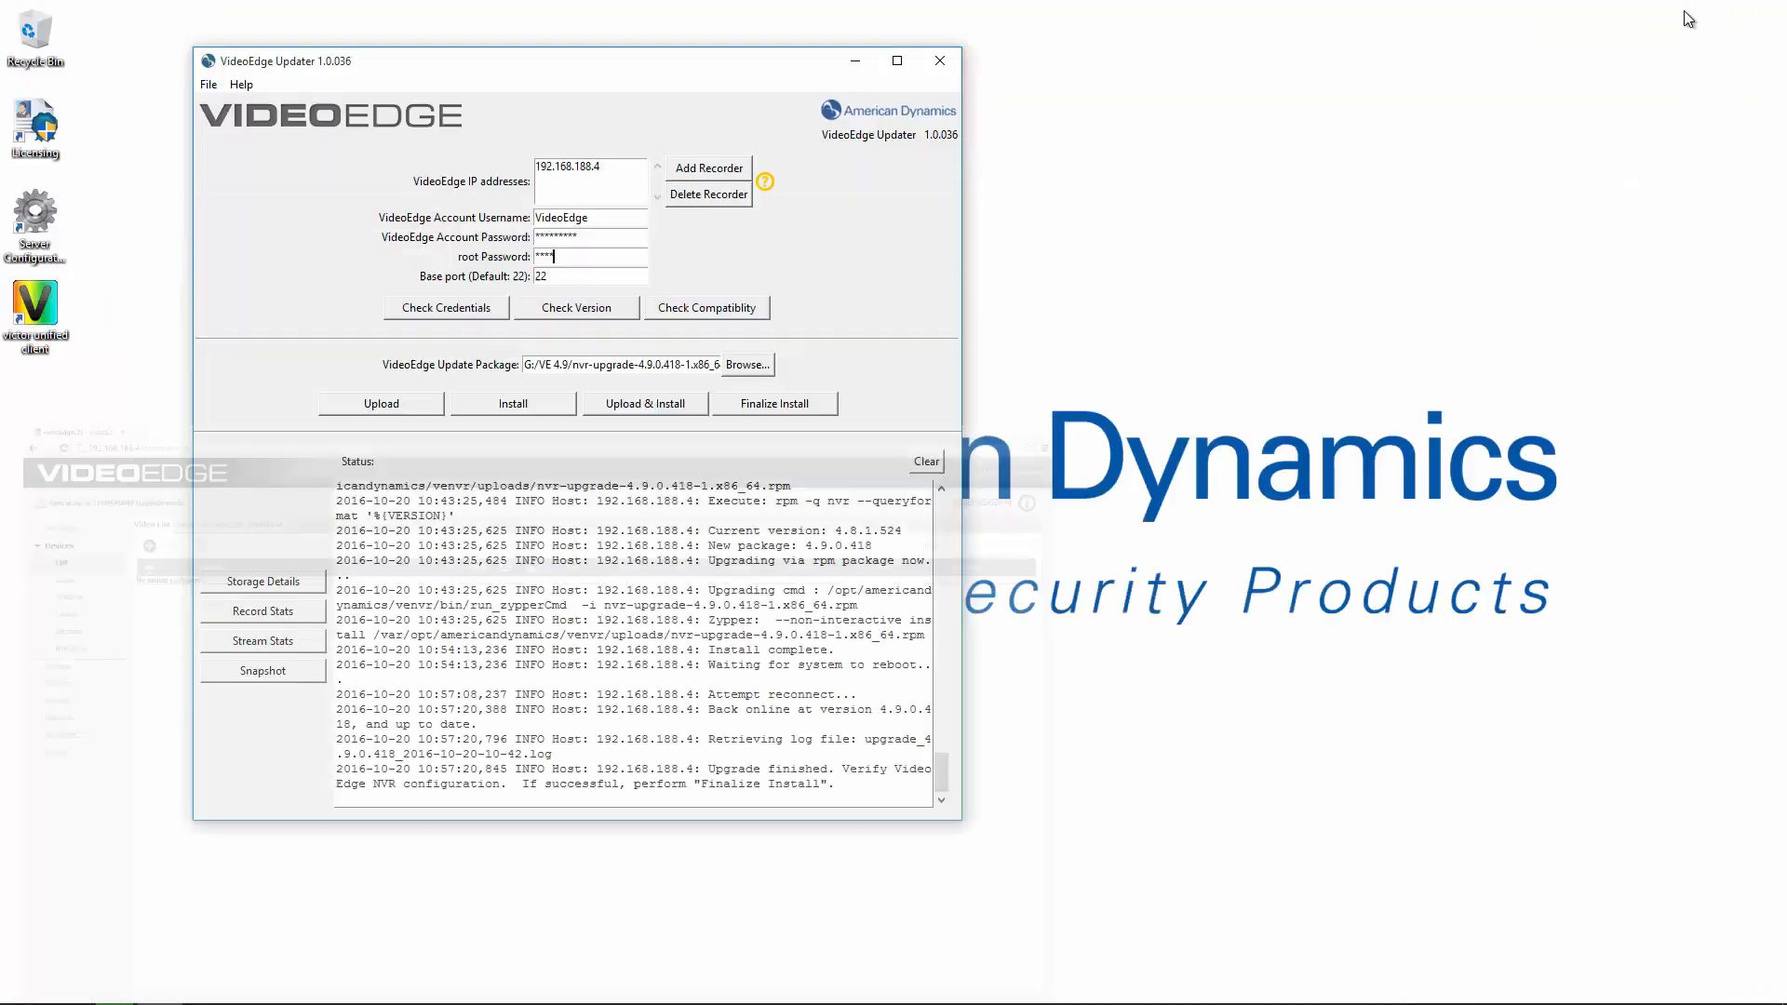
pyautogui.click(769, 407)
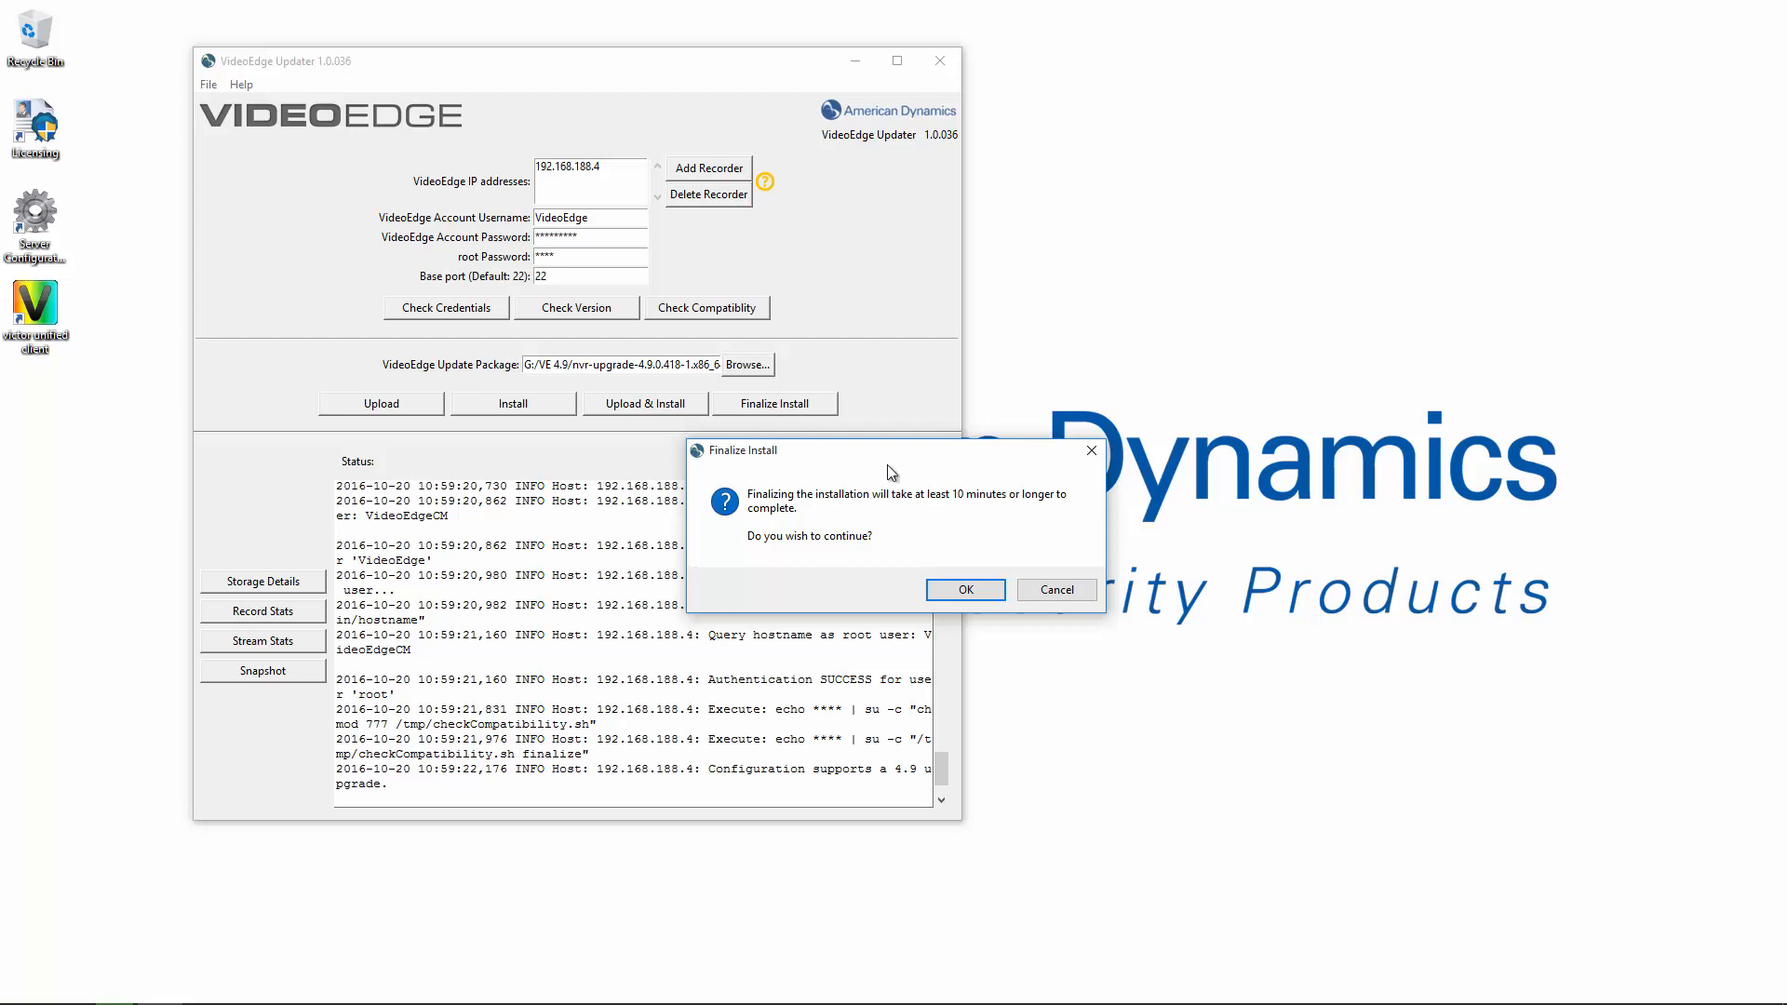
pyautogui.click(968, 591)
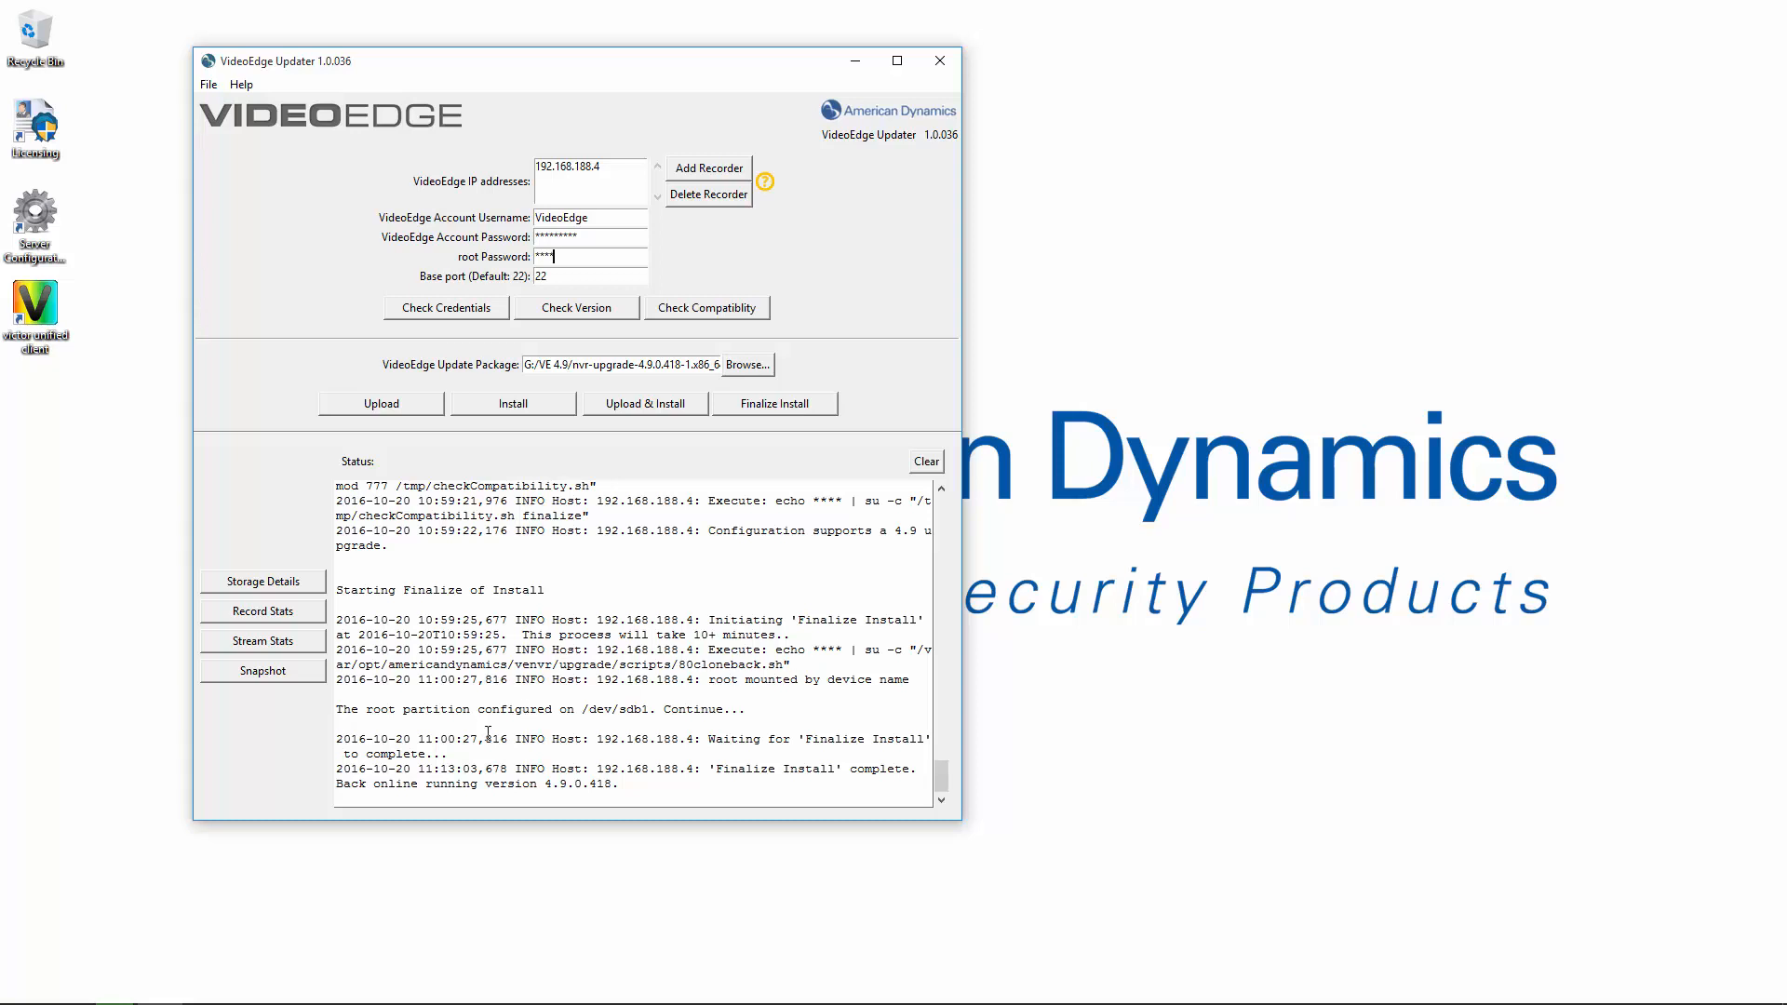
pyautogui.click(633, 258)
# Close the Updater and reload the cameras list page to recheck version 4.9.0.418.
pyautogui.click(940, 61)
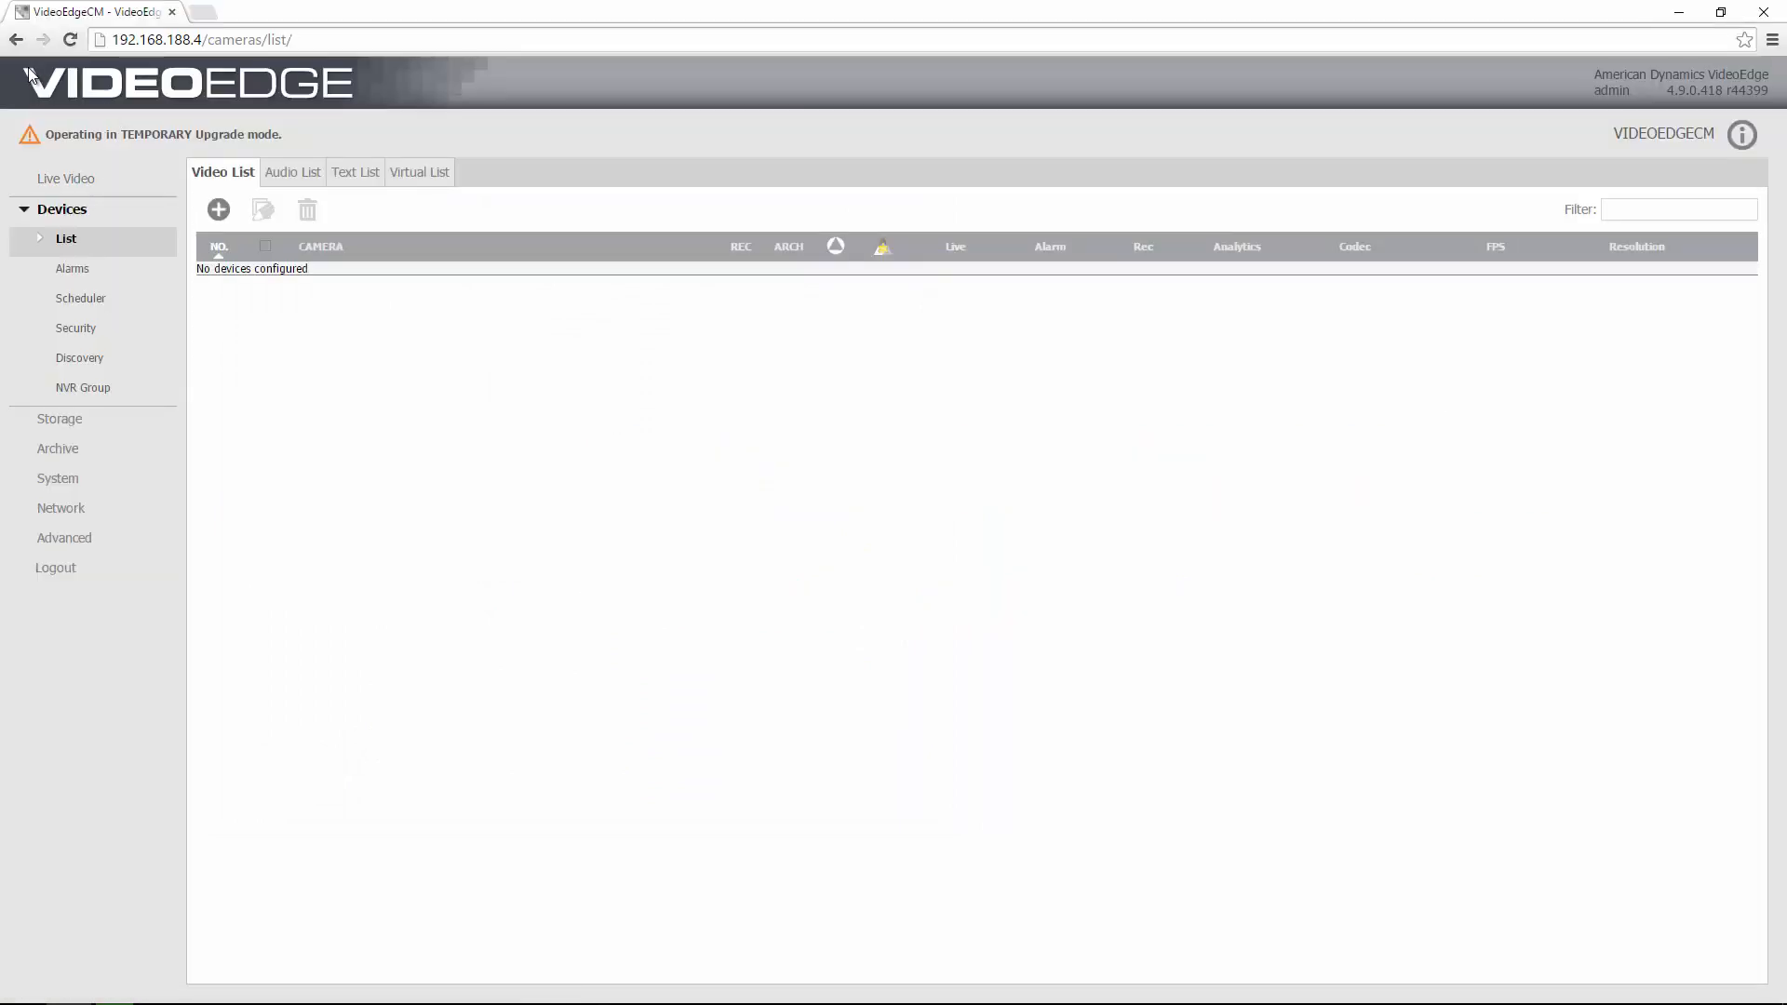
pyautogui.click(74, 42)
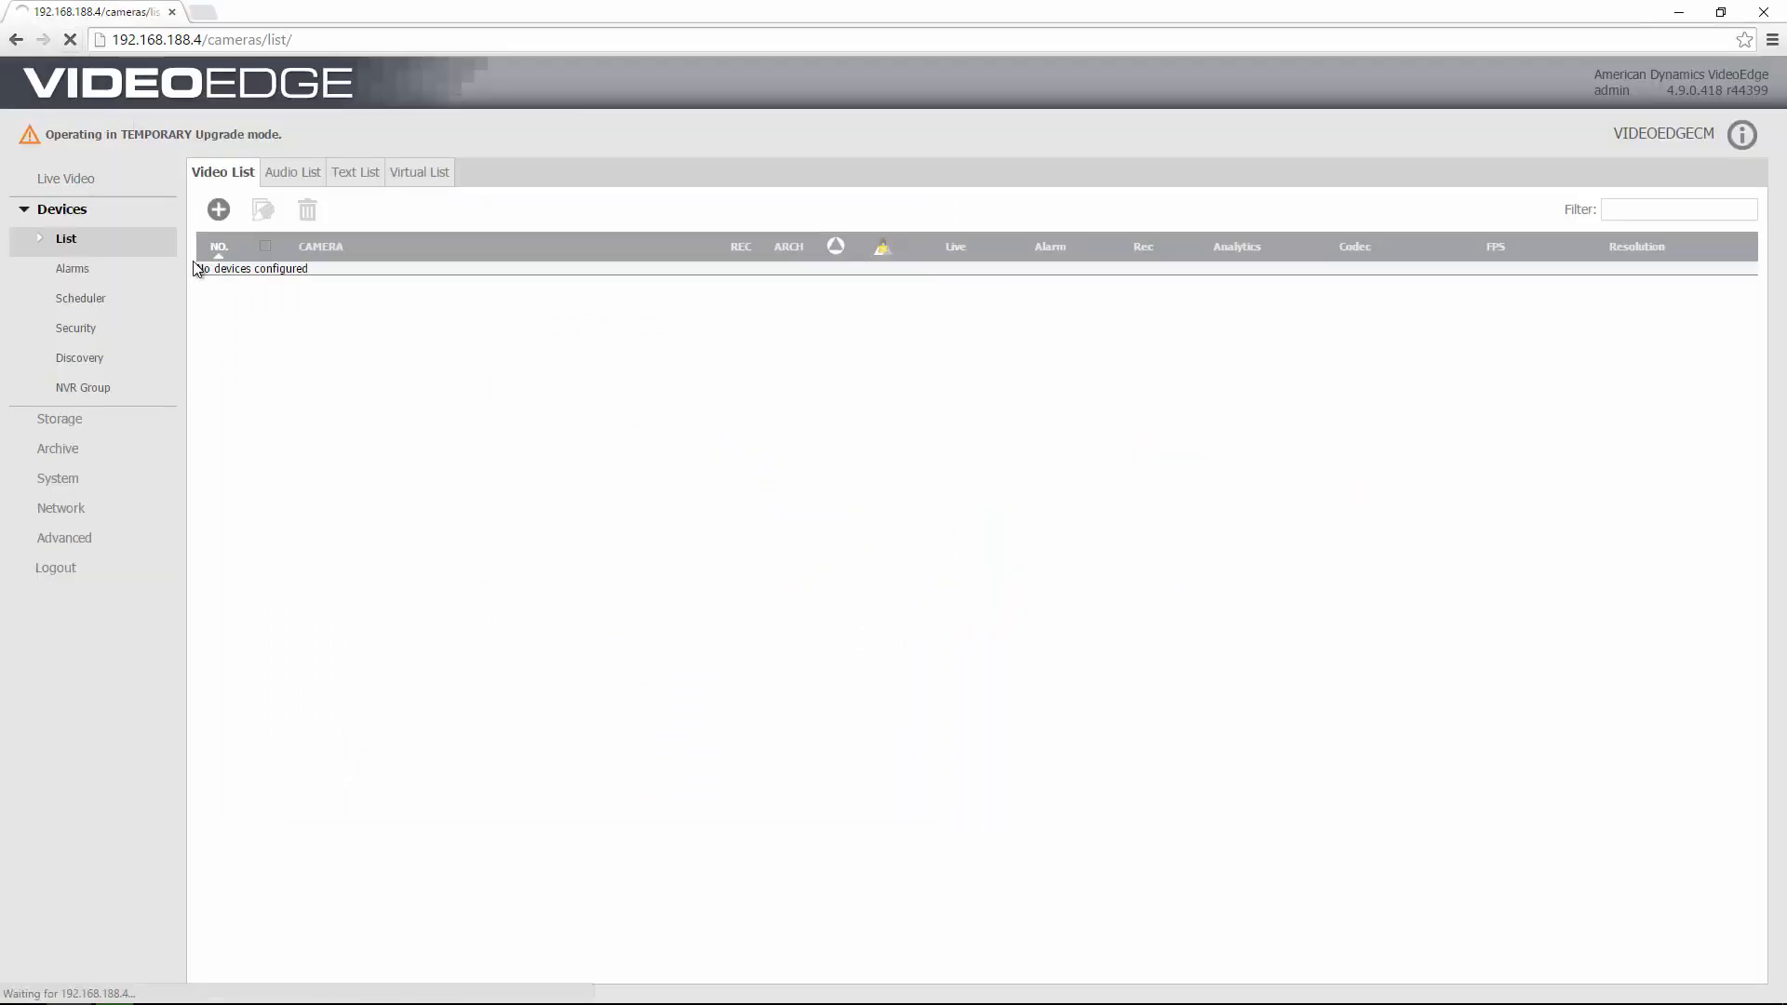